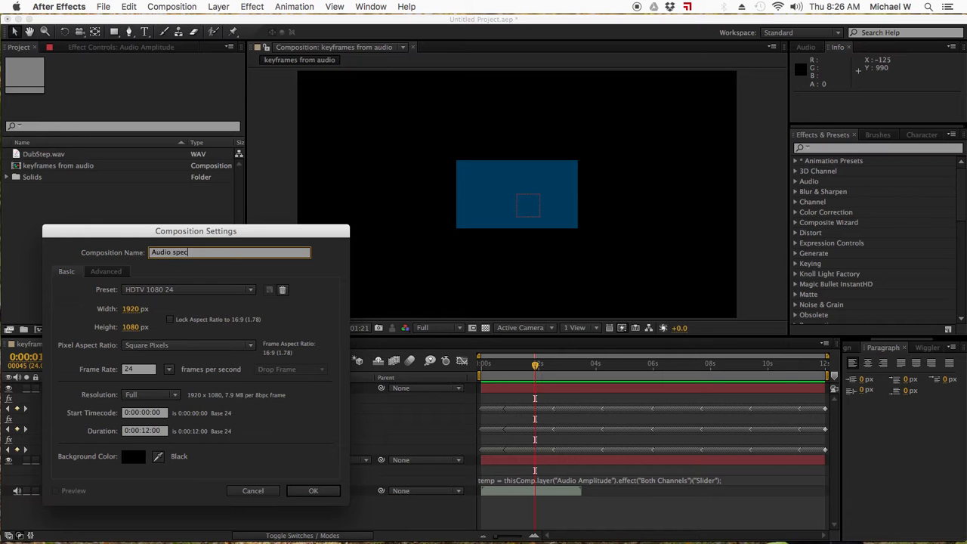
Create the 1920 x 1080, 24 fps composition named Audio spectrum and add DubStep.wav to its timeline.
key("Return")
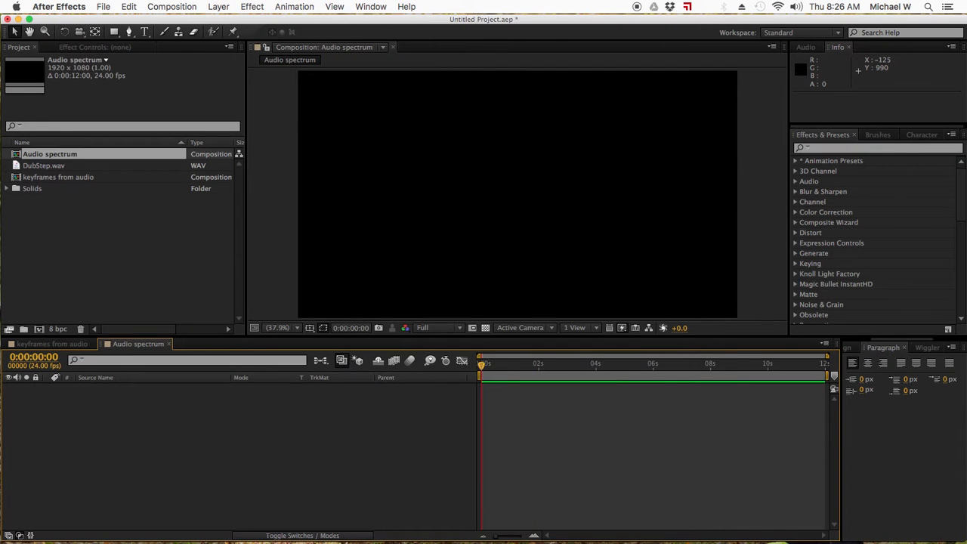
left_click_drag(52, 167, 173, 448)
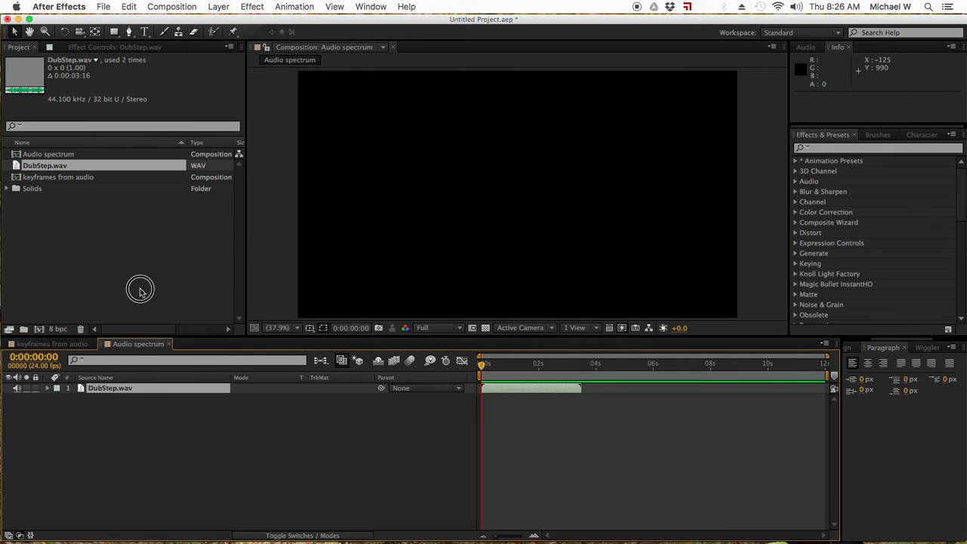
Add a new 1920 x 1080 deep royal blue solid layer above the audio in the Audio spectrum composition.
left_click(218, 6)
left_click(203, 46)
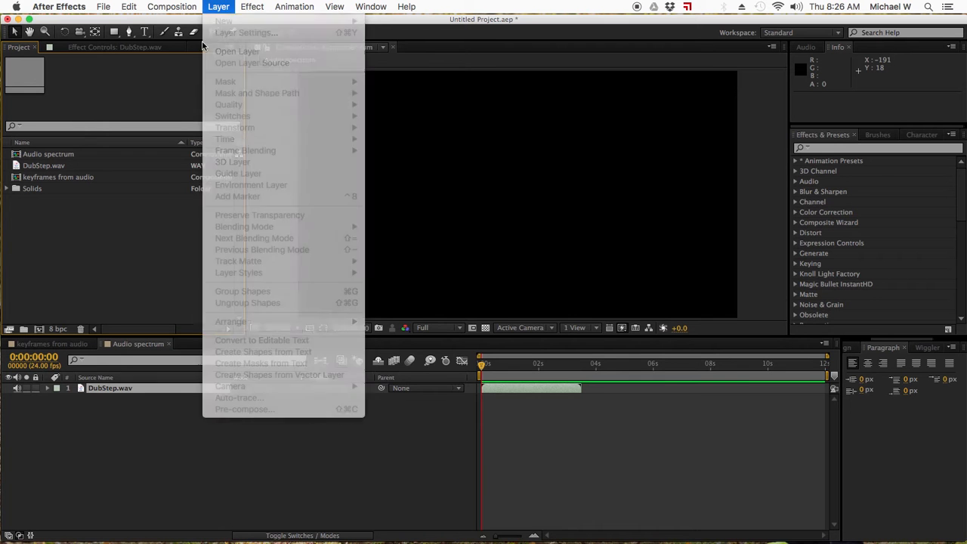
left_click(153, 432)
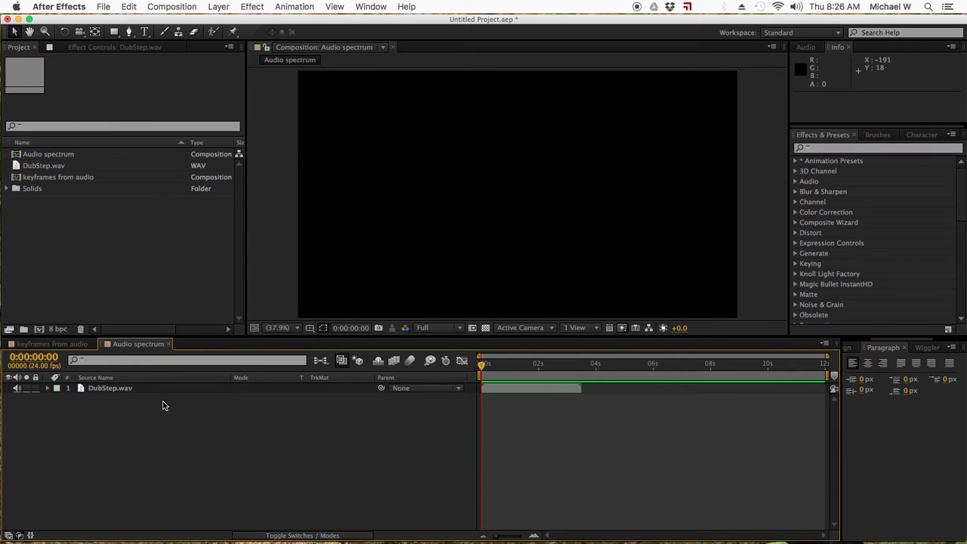
left_click(218, 6)
mouse_move(227, 21)
left_click(393, 36)
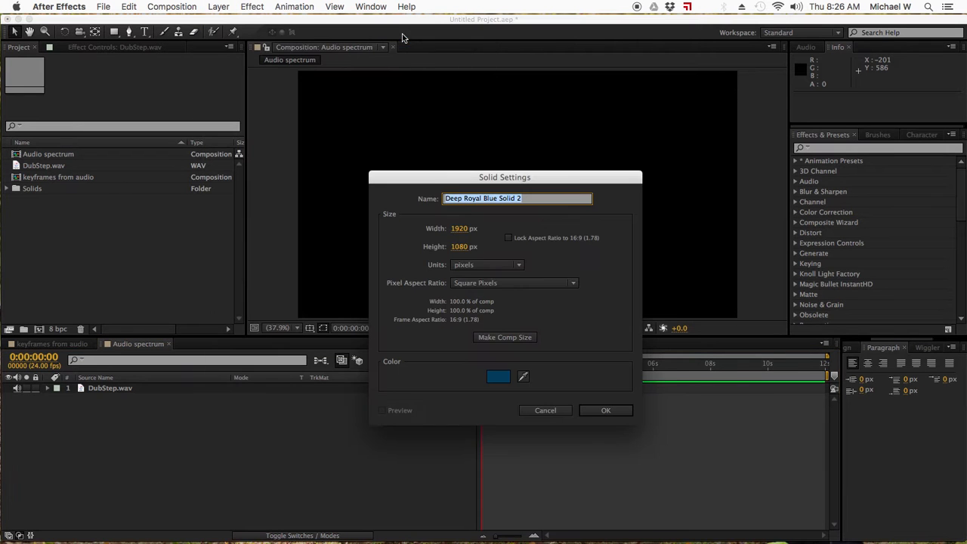
left_click(596, 410)
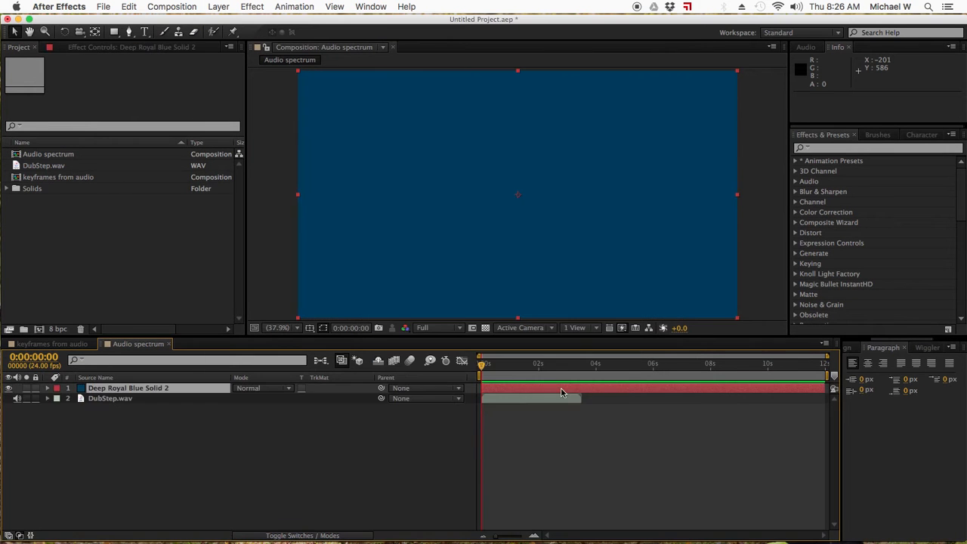
Duplicate the deep royal blue solid layer in the timeline.
left_click(174, 436)
left_click(139, 390)
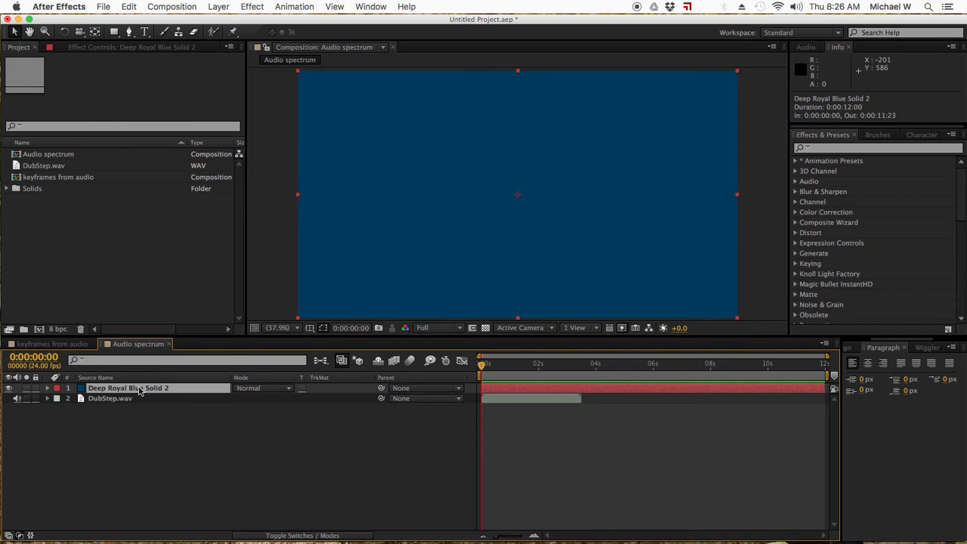
key("super+d")
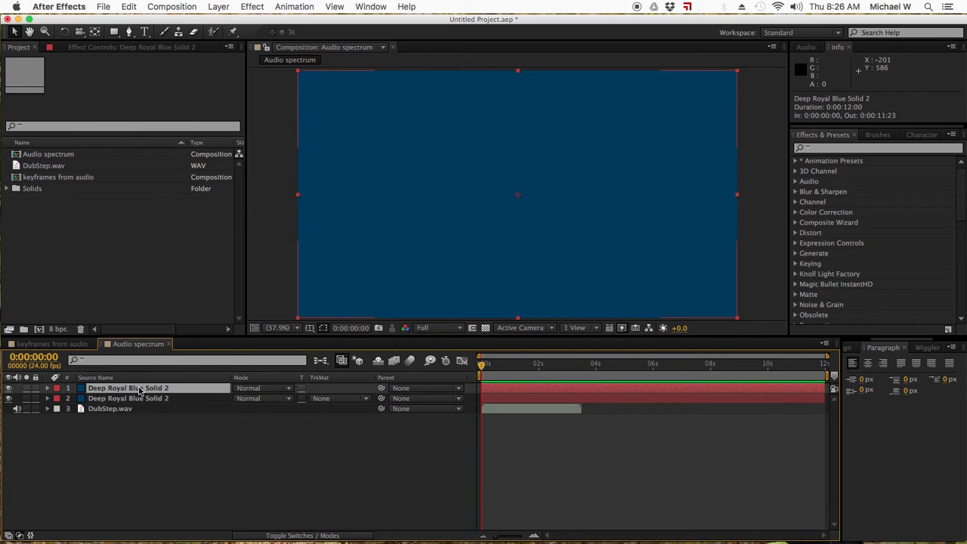
Change the upper duplicate to a new magenta solid with colour CF05FD in its solid settings.
left_click(218, 6)
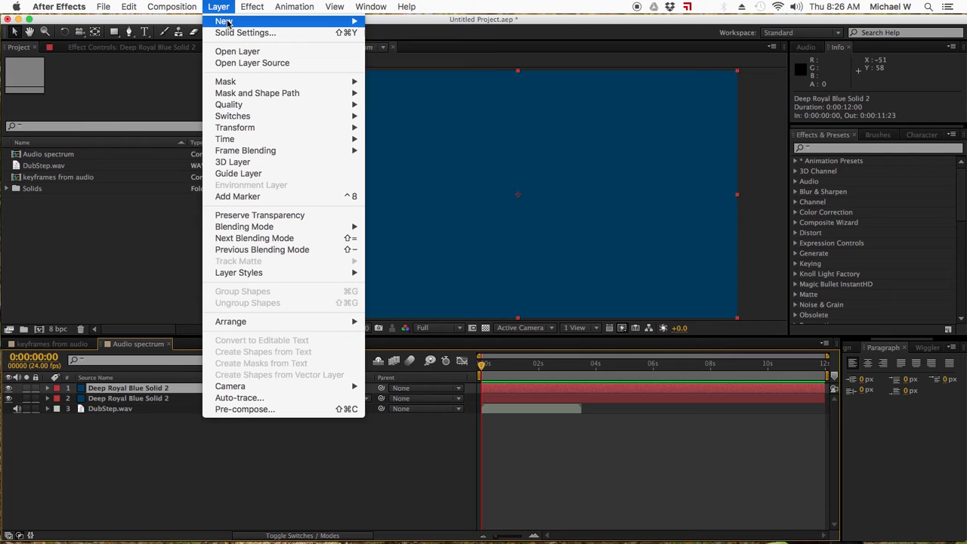
mouse_move(275, 23)
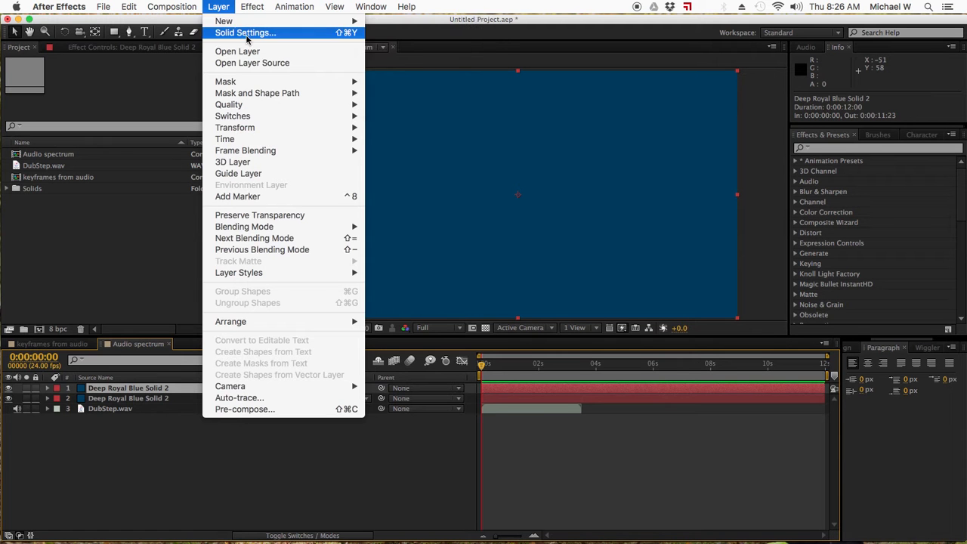
left_click(243, 32)
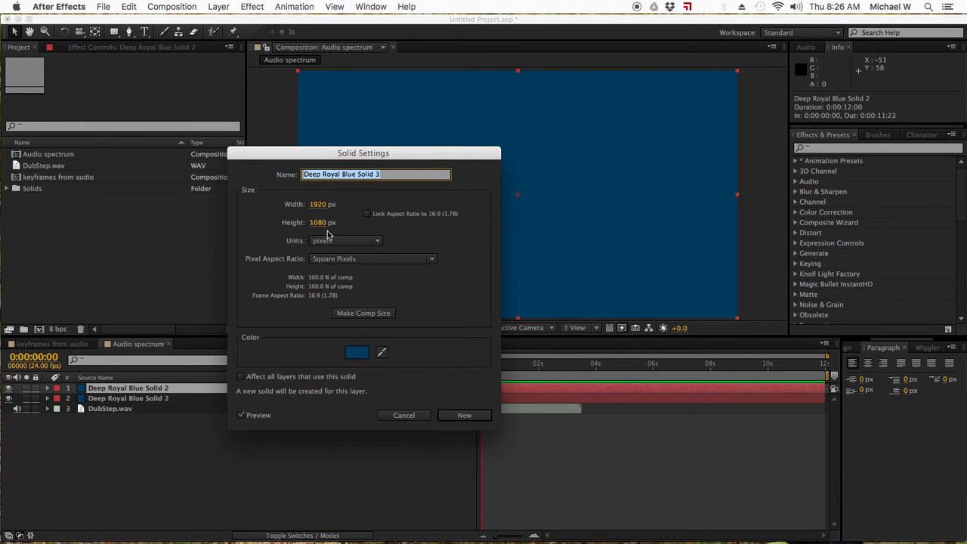
left_click(355, 351)
left_click_drag(671, 462, 671, 389)
left_click(638, 370)
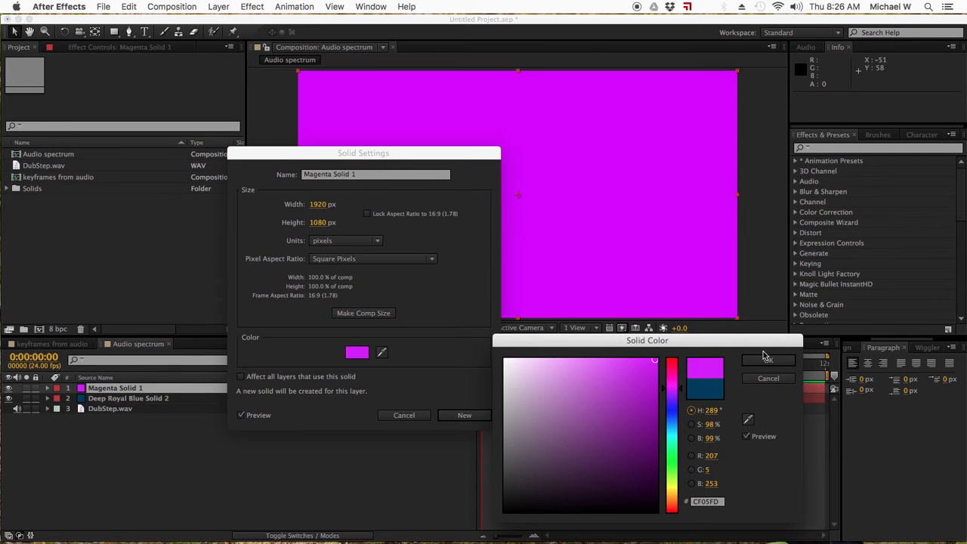
left_click(767, 362)
left_click(462, 414)
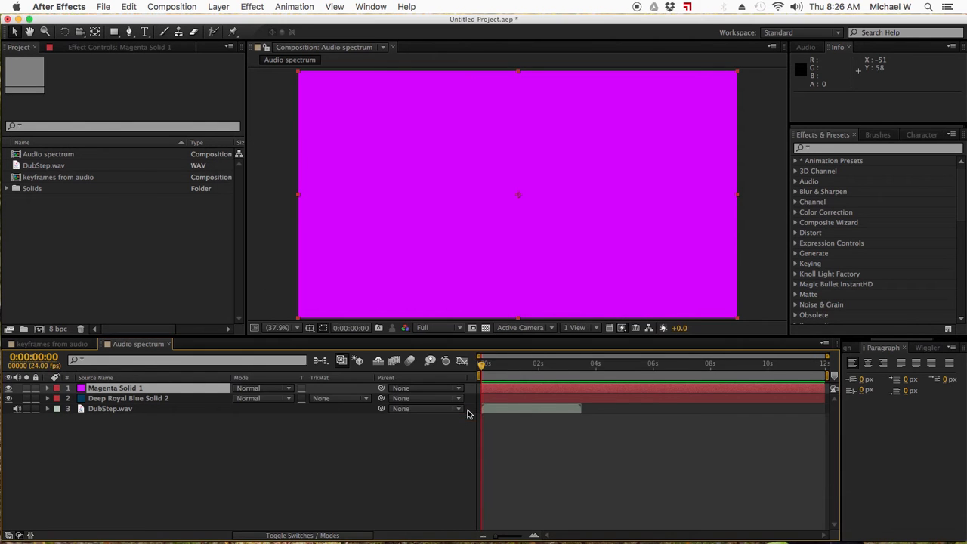
Rename the magenta solid layer as "audio spectrum".
right_click(111, 390)
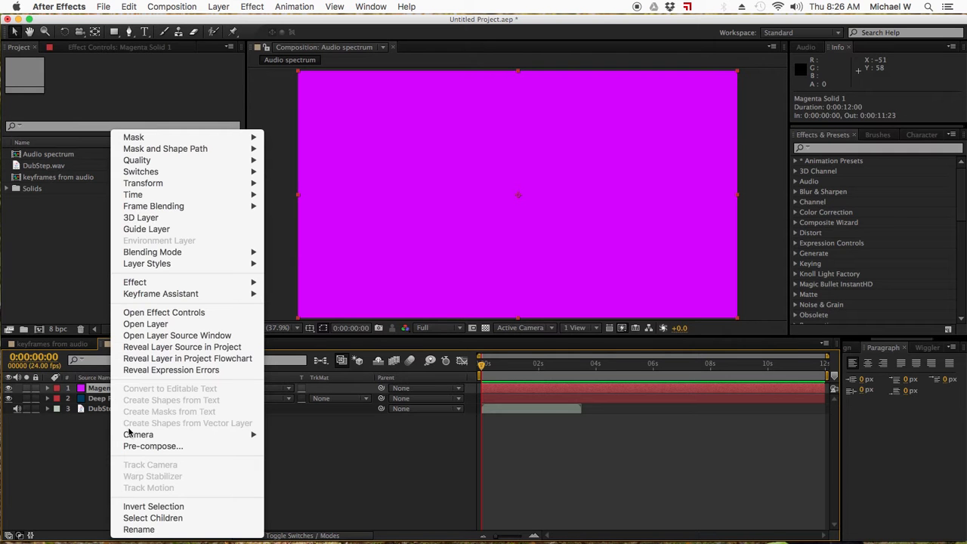
left_click(144, 529)
type("audio spectrum,")
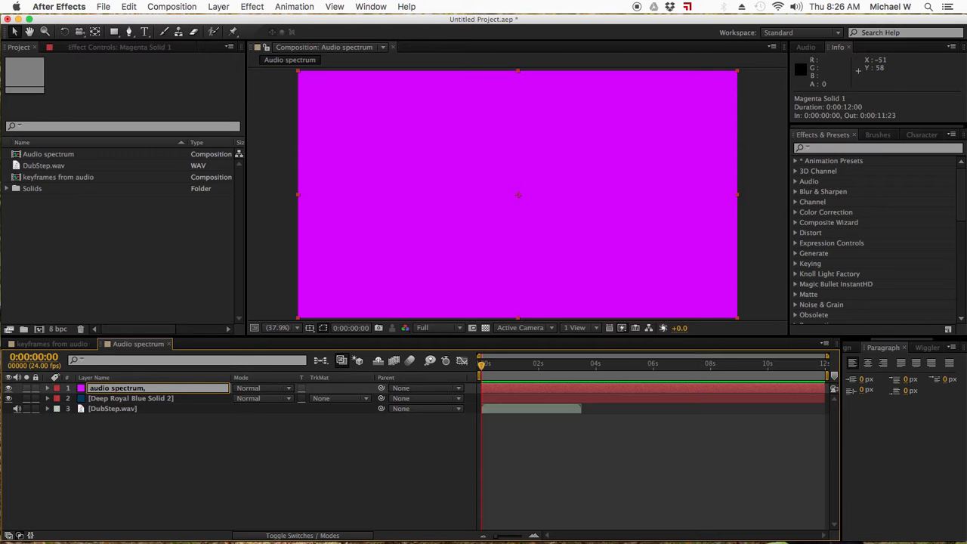
key("BackSpace")
key("Return")
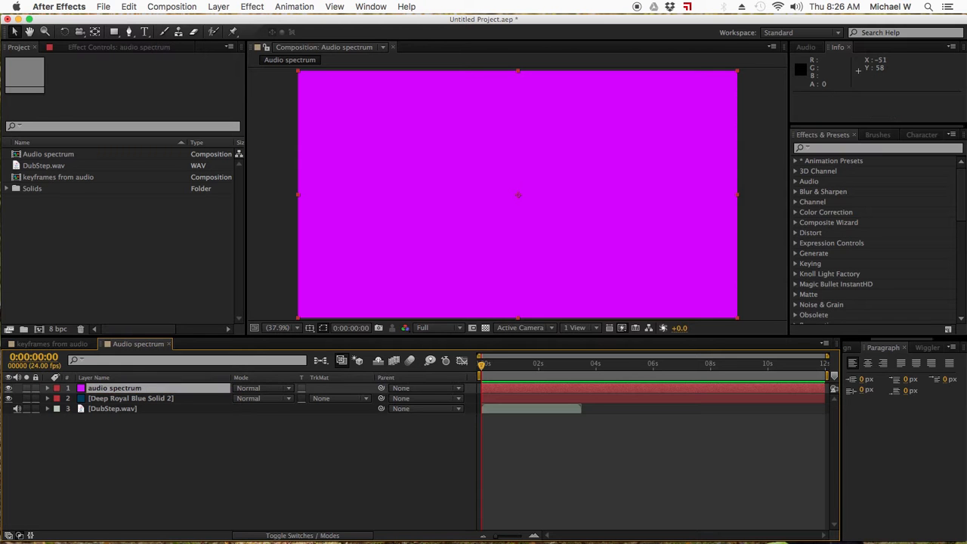
Search the effects for "audio" and apply the Audio Spectrum effect to the audio spectrum layer.
left_click(829, 148)
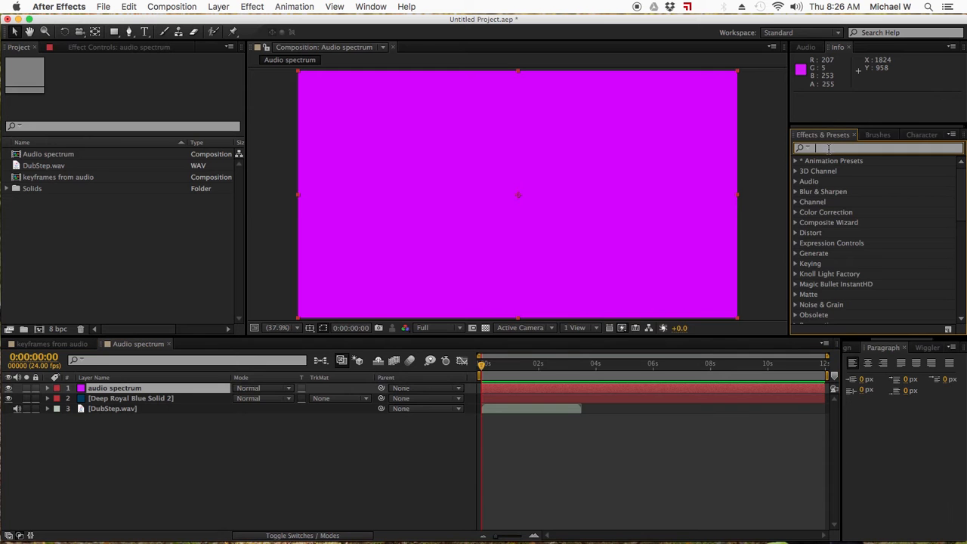
type("audio")
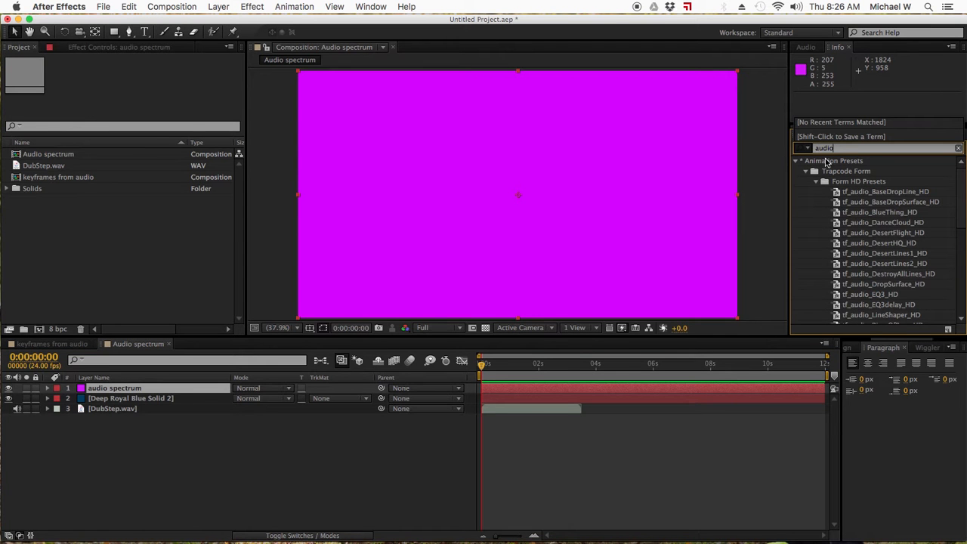
left_click(844, 147)
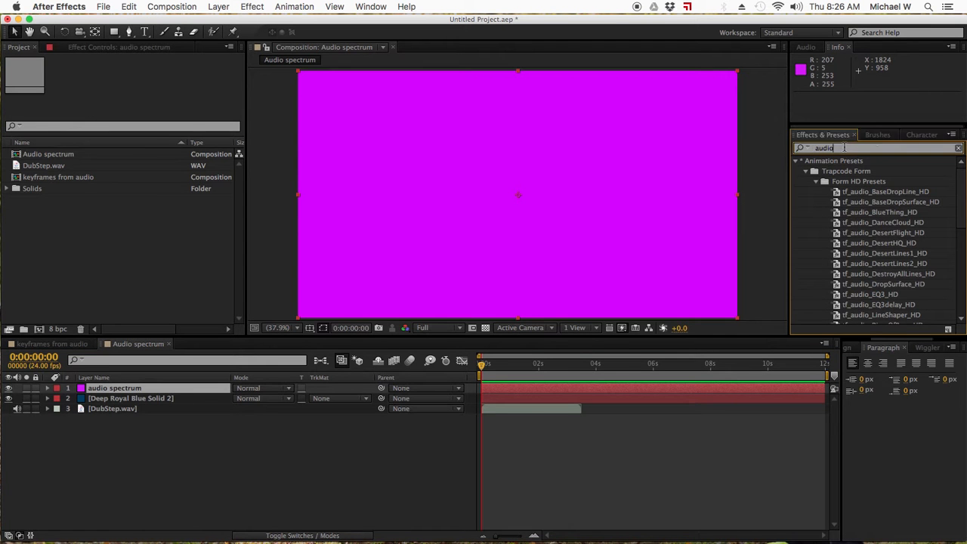
left_click(815, 181)
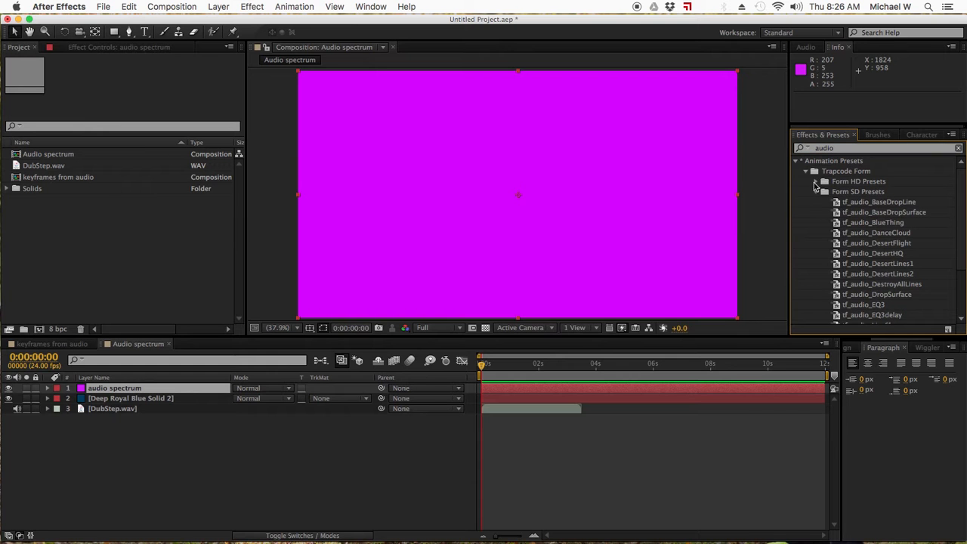
left_click(806, 172)
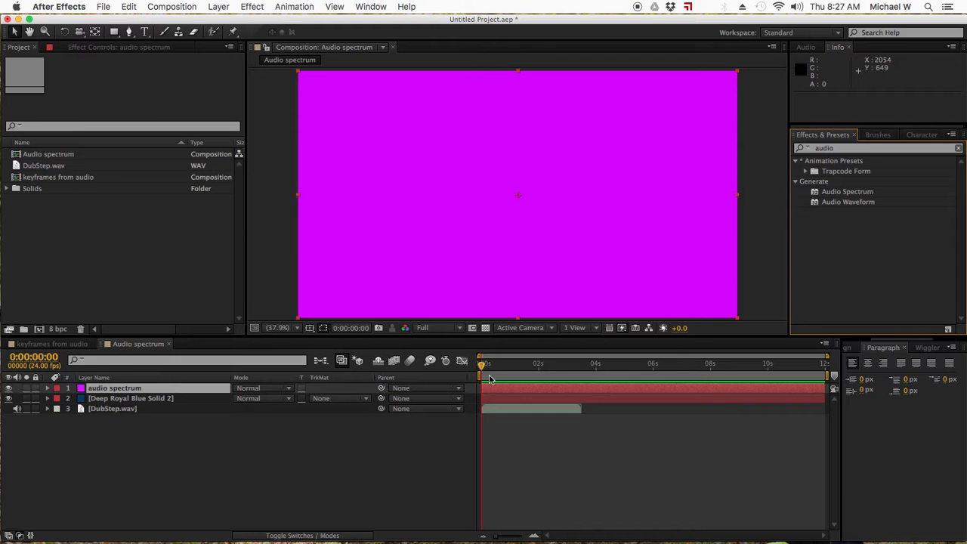
double_click(840, 193)
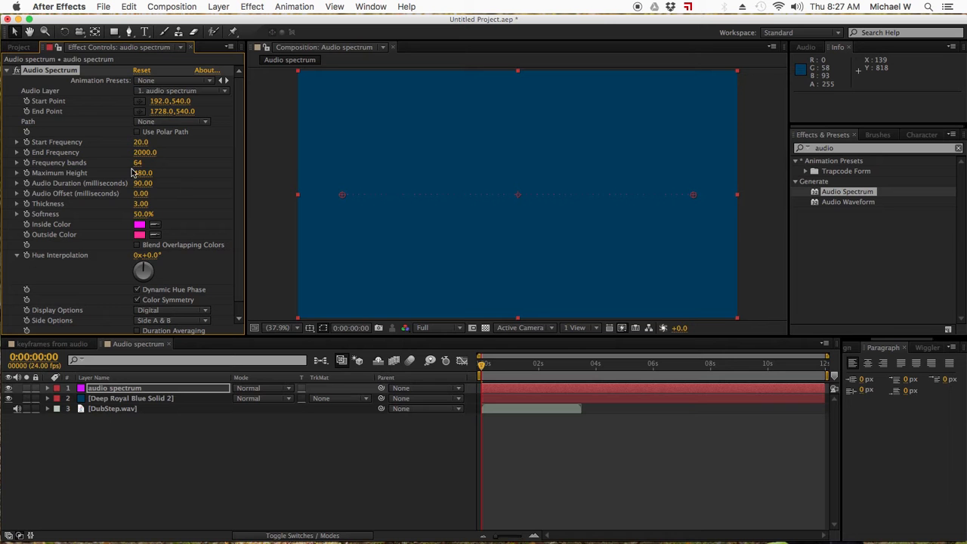
Set the Audio Spectrum effect's Frequency bands to 338 and Maximum Height to 2280, with DubStep.wav as its Audio Layer.
left_click_drag(138, 163, 270, 155)
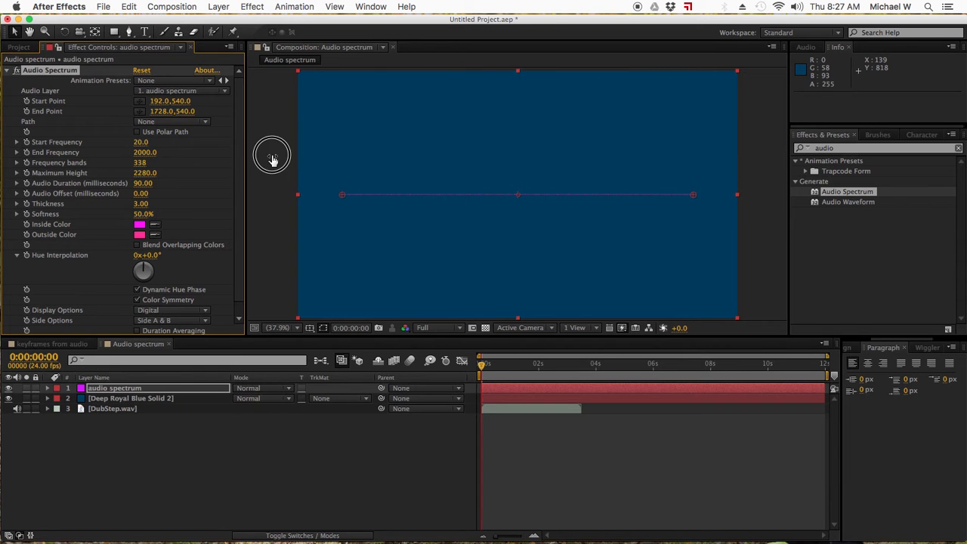
left_click(201, 92)
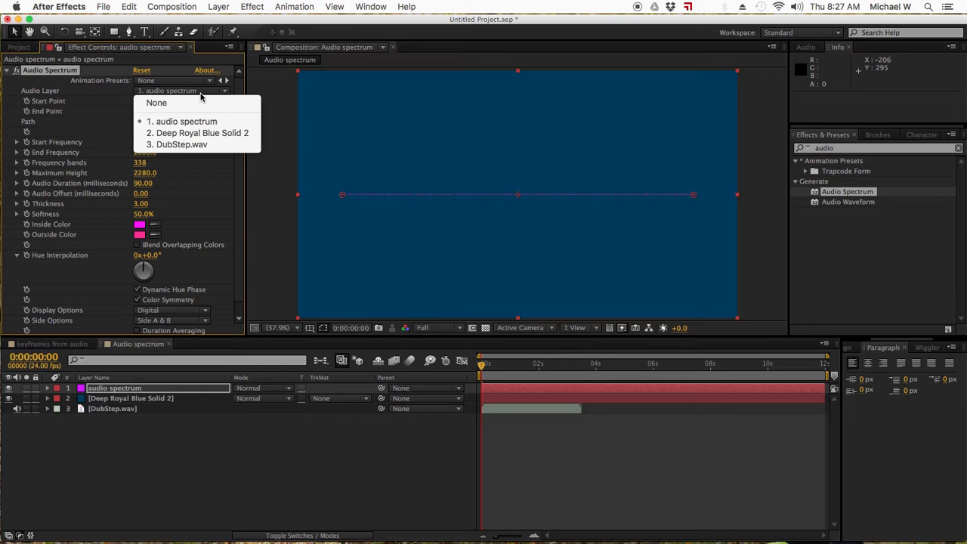
left_click(185, 144)
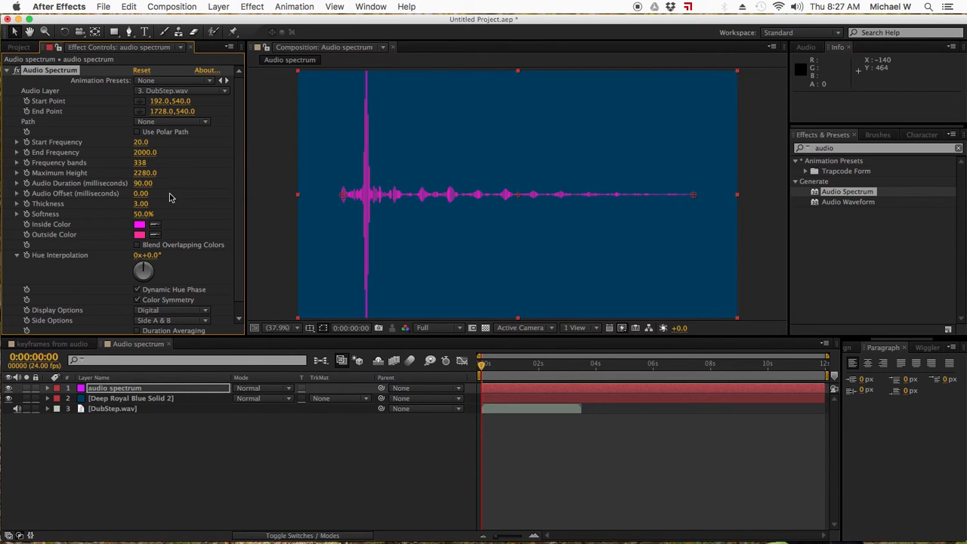
Set the Audio Spectrum effect's Outside Color to bright green.
left_click(139, 226)
left_click(766, 363)
left_click(139, 235)
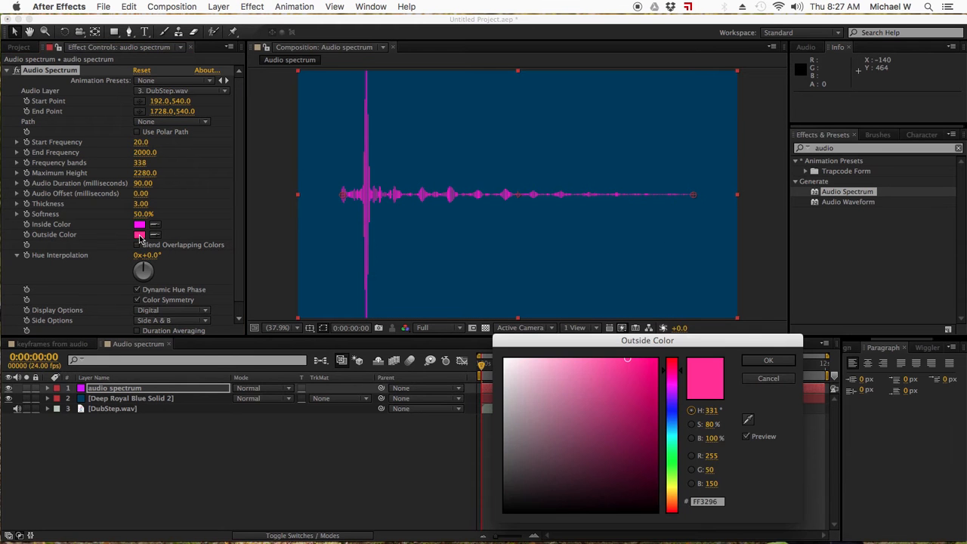
left_click_drag(671, 410, 674, 459)
left_click_drag(620, 427, 655, 362)
left_click(781, 364)
Set the Audio Spectrum effect's Inside Color to orange.
left_click(139, 225)
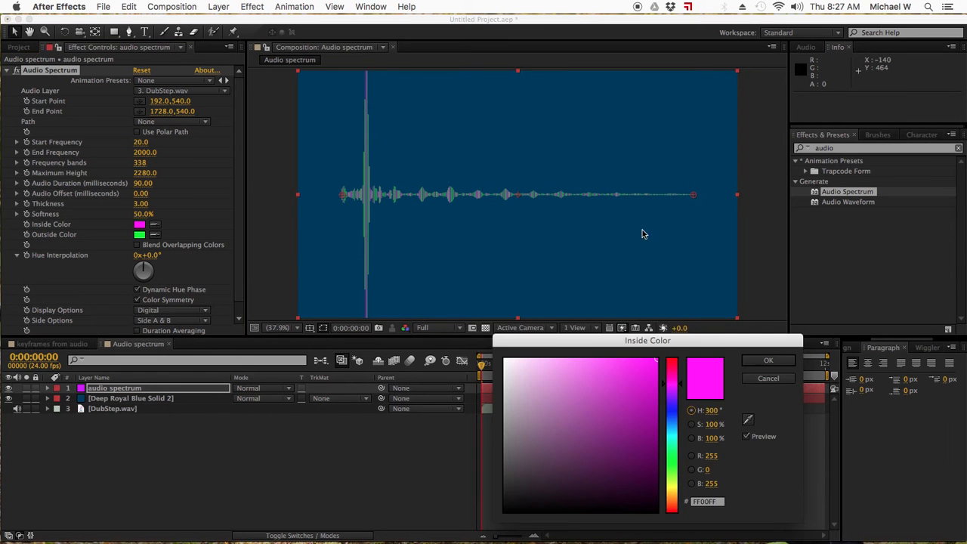
left_click_drag(683, 443, 671, 501)
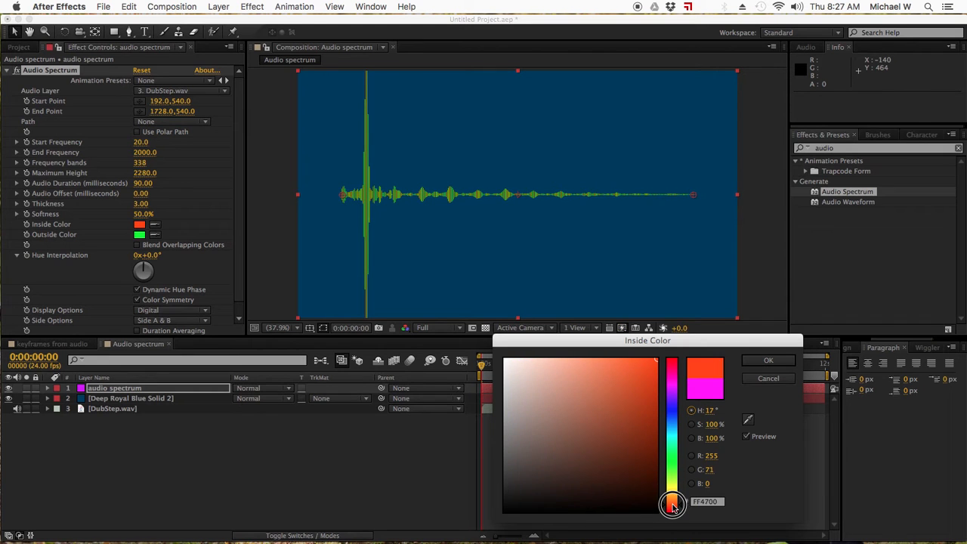
mouse_move(663, 395)
left_mouse_down()
mouse_move(650, 371)
mouse_move(660, 386)
left_mouse_up()
left_click_drag(676, 494, 676, 503)
left_click_drag(638, 397, 656, 370)
left_click(776, 363)
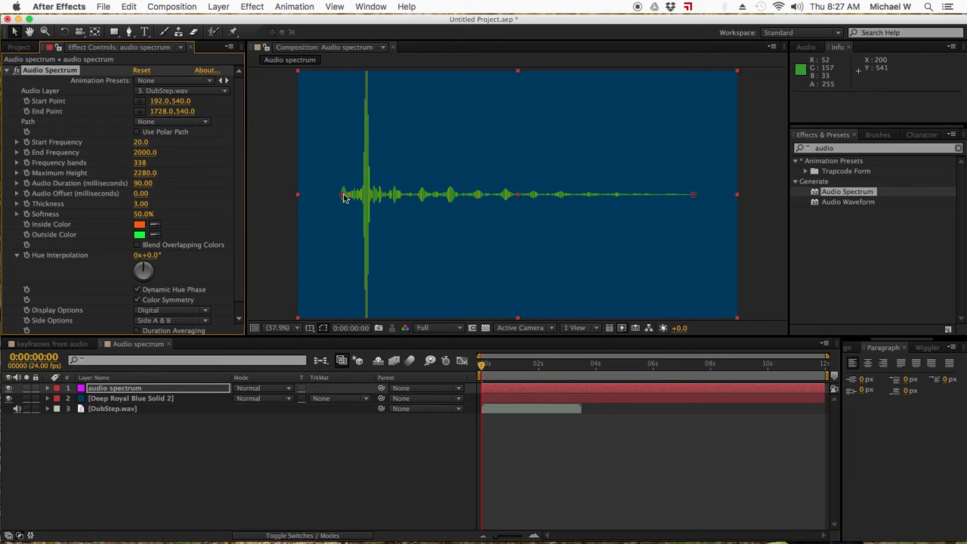
Try the Analog dots and Digital display options for the Audio Spectrum effect, finishing with Display Options set to Analog lines.
scroll(241, 235, "down", 1)
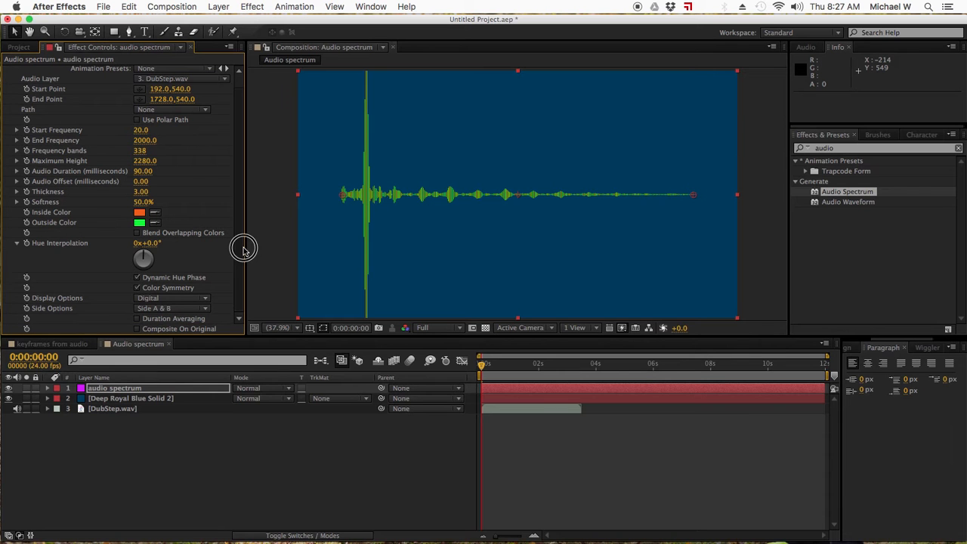
left_click(171, 299)
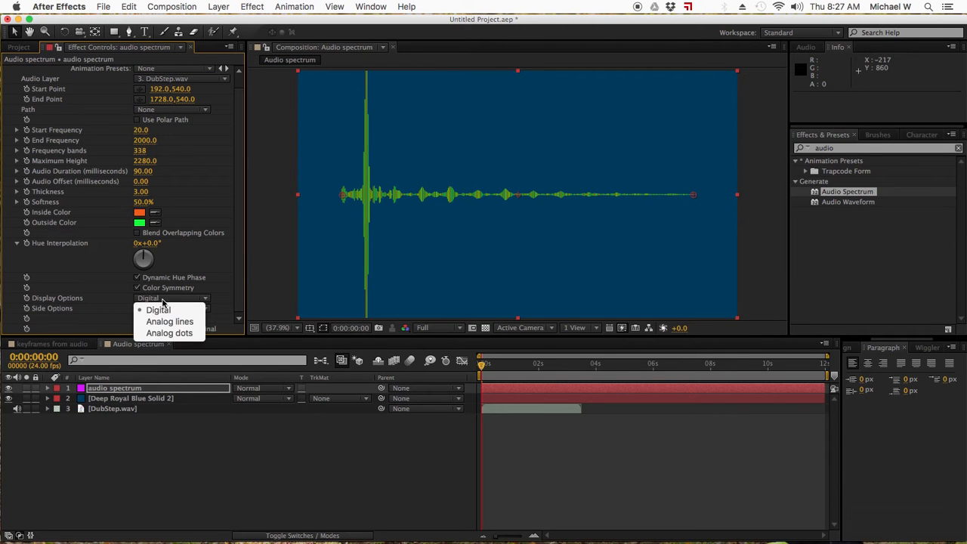
left_click(172, 321)
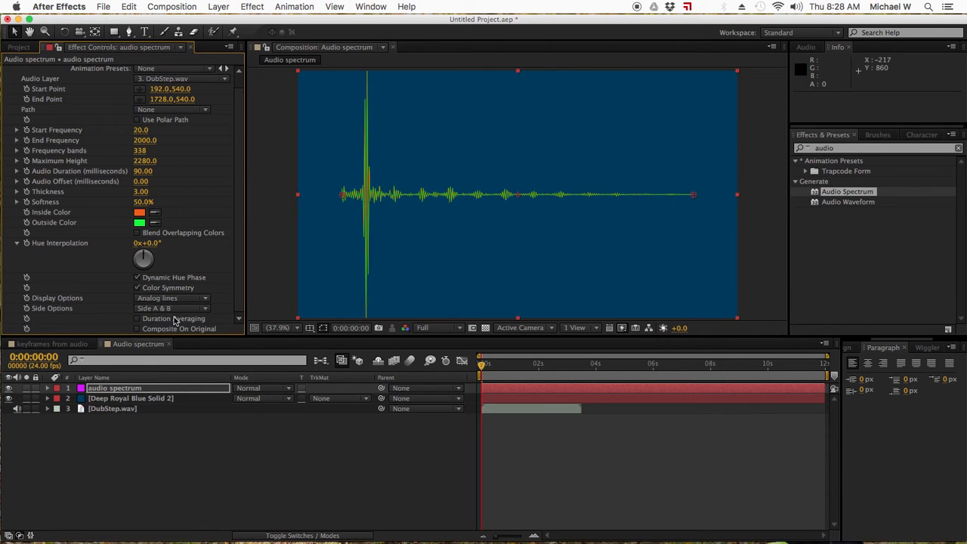
left_click(179, 300)
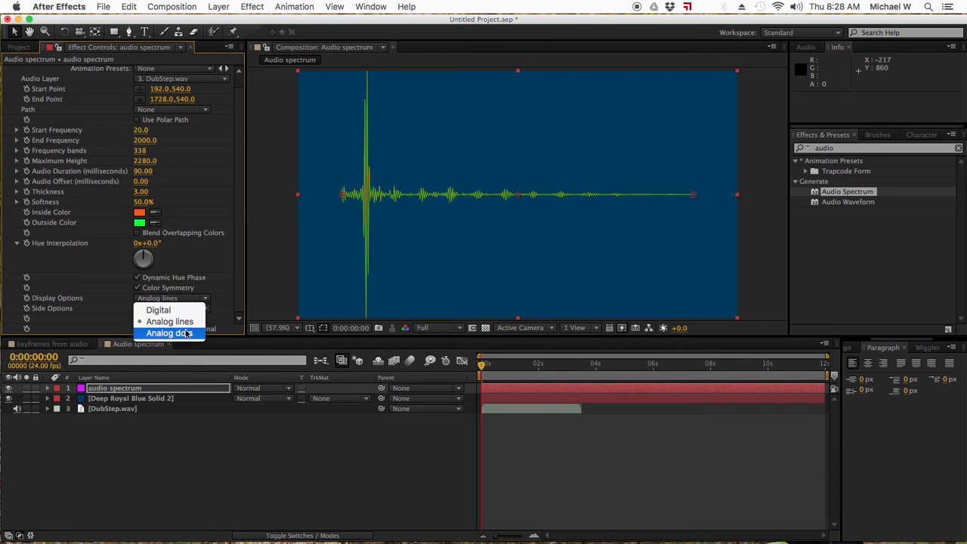
left_click(186, 334)
left_click(180, 299)
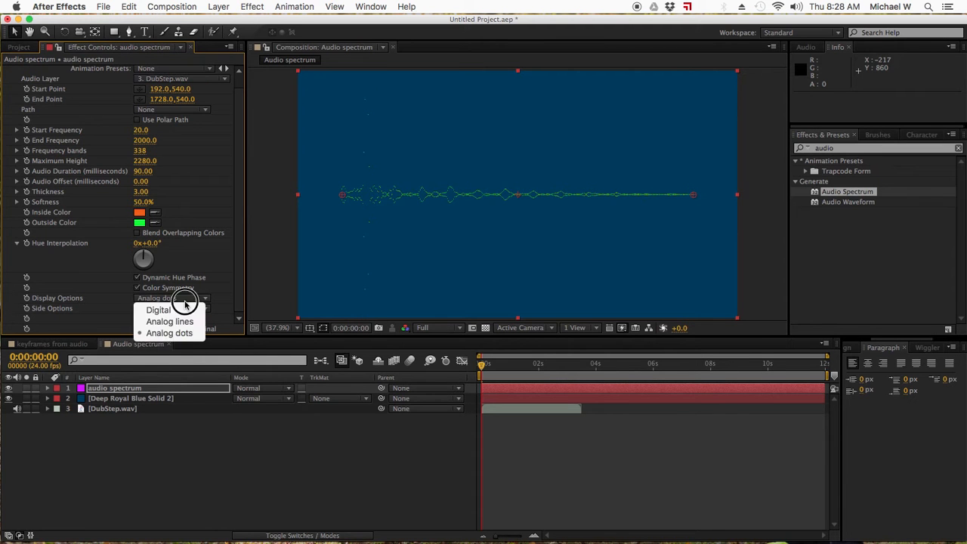
left_click(184, 310)
left_click(182, 300)
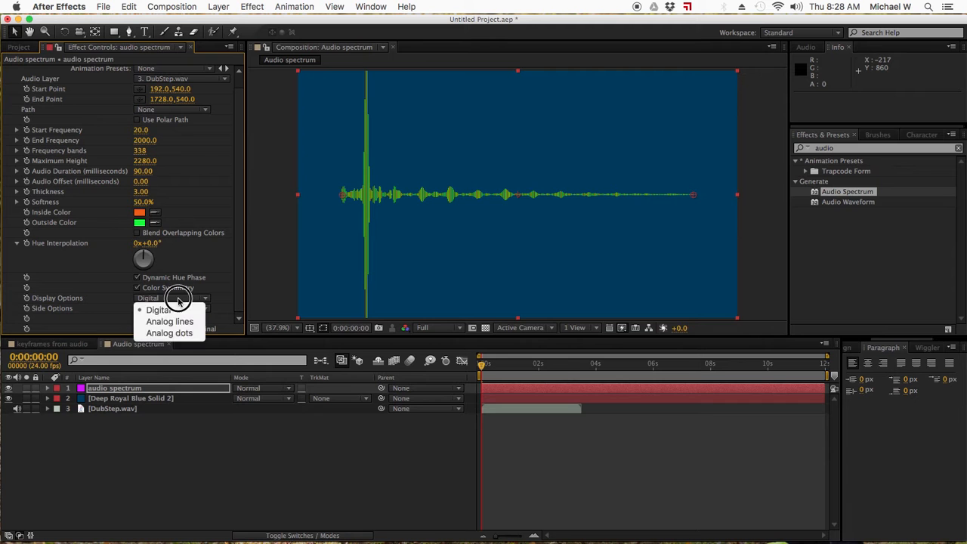
left_click(184, 320)
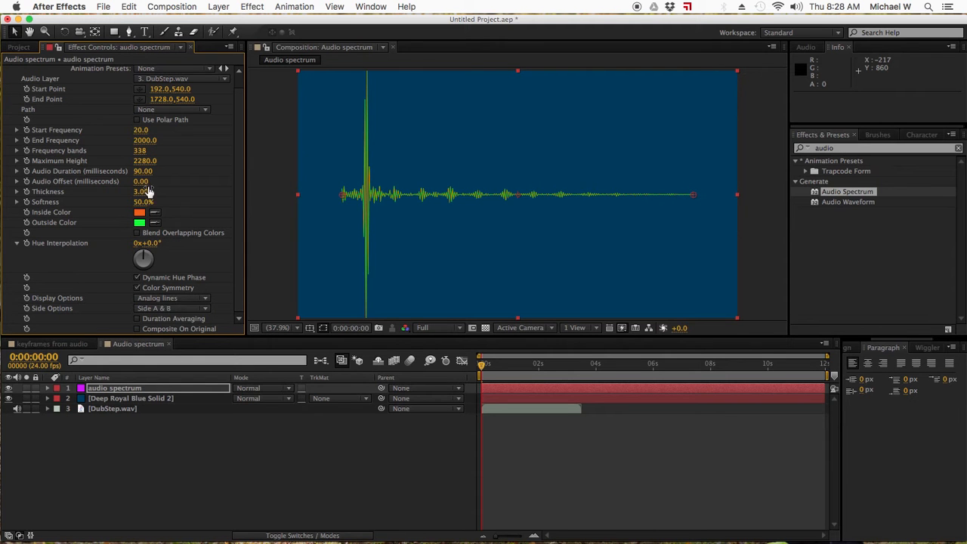
Set Frequency bands to 374 and Maximum Height to 2460, and stretch the spectrum's start point to 1.9,540.0 and end point to 1955.1,540.0.
left_click_drag(140, 151, 99, 161)
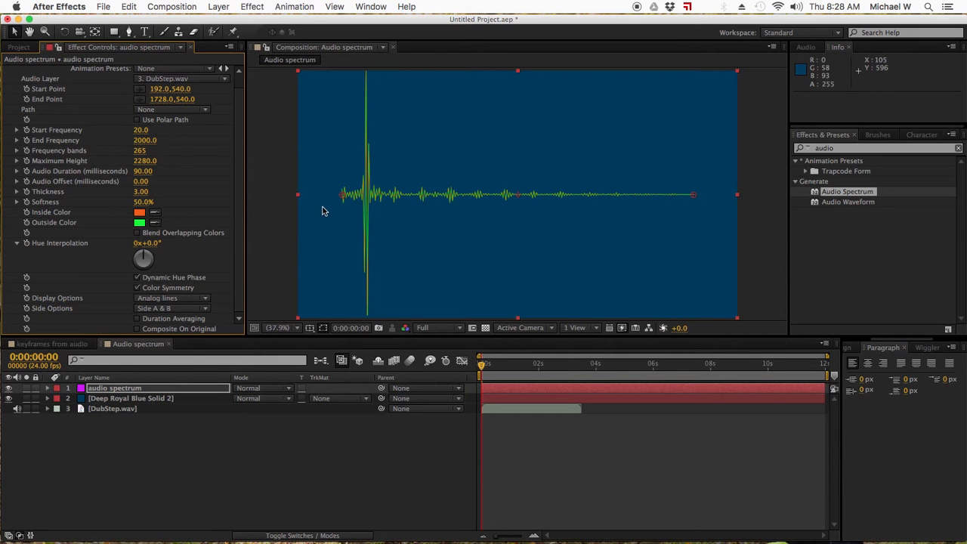
left_click_drag(143, 166, 202, 149)
left_click_drag(341, 195, 298, 195)
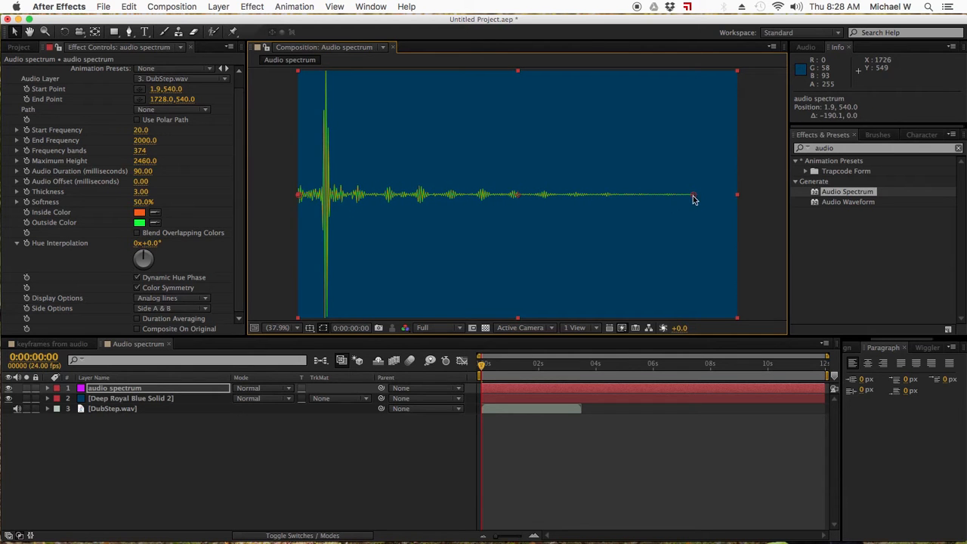
left_click_drag(694, 198, 745, 199)
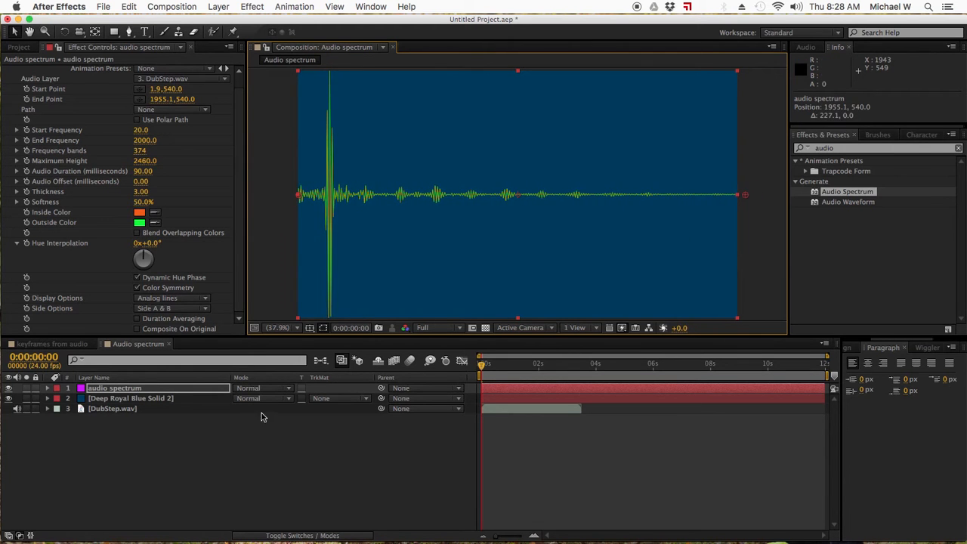
Try Side A and Side B in the Audio Spectrum effect's Side Options, and return to Side A & B.
left_click(170, 310)
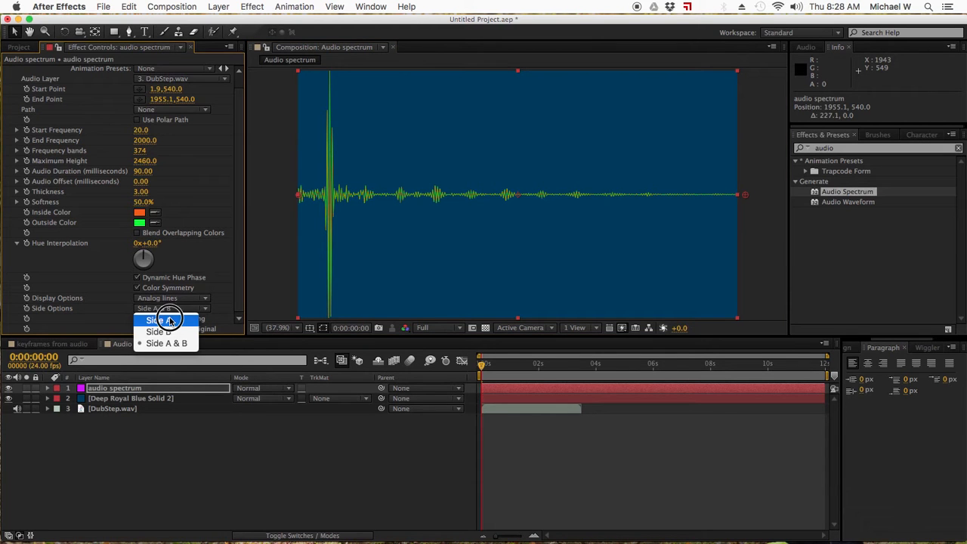
left_click(166, 310)
left_click(169, 311)
left_click(172, 329)
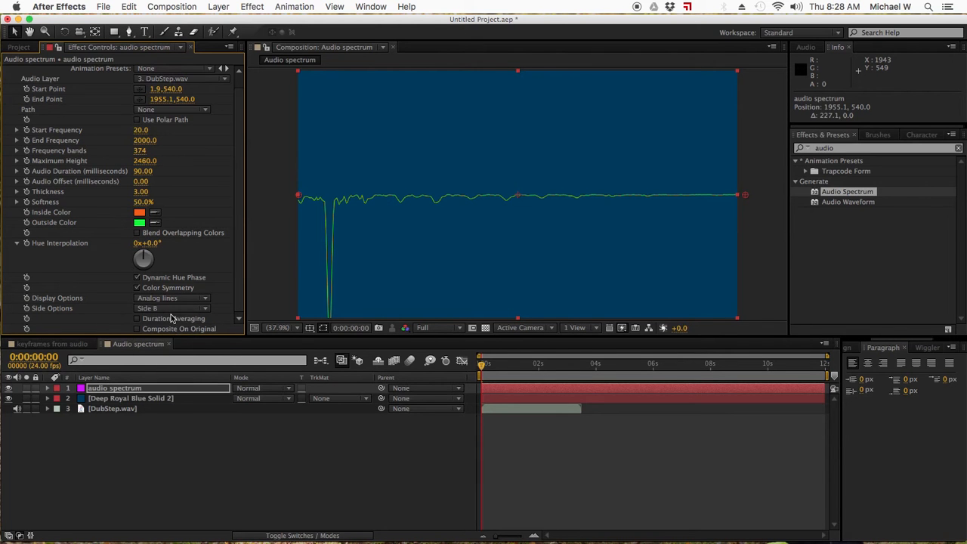
left_click(170, 310)
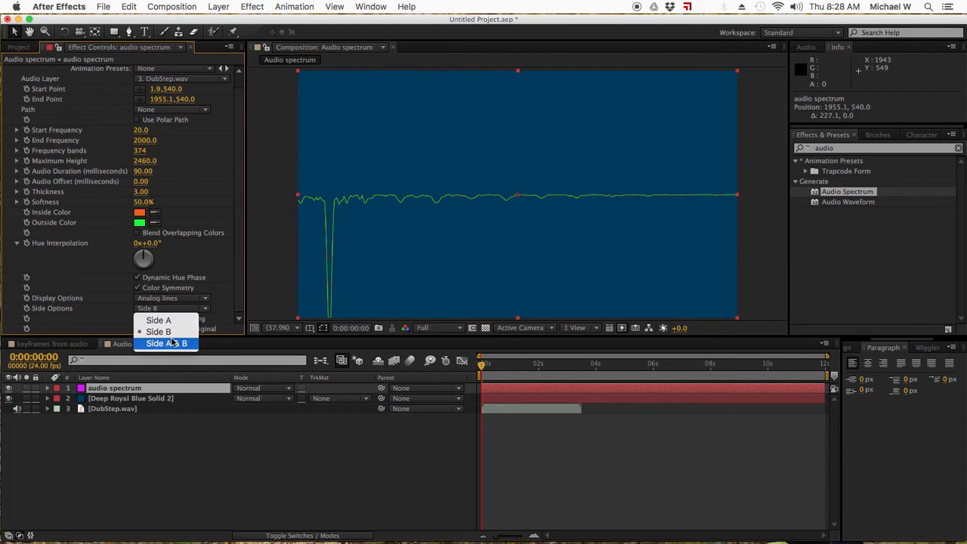
left_click(173, 343)
Select the audio spectrum layer and activate the Ellipse tool for masking it.
left_click(90, 390)
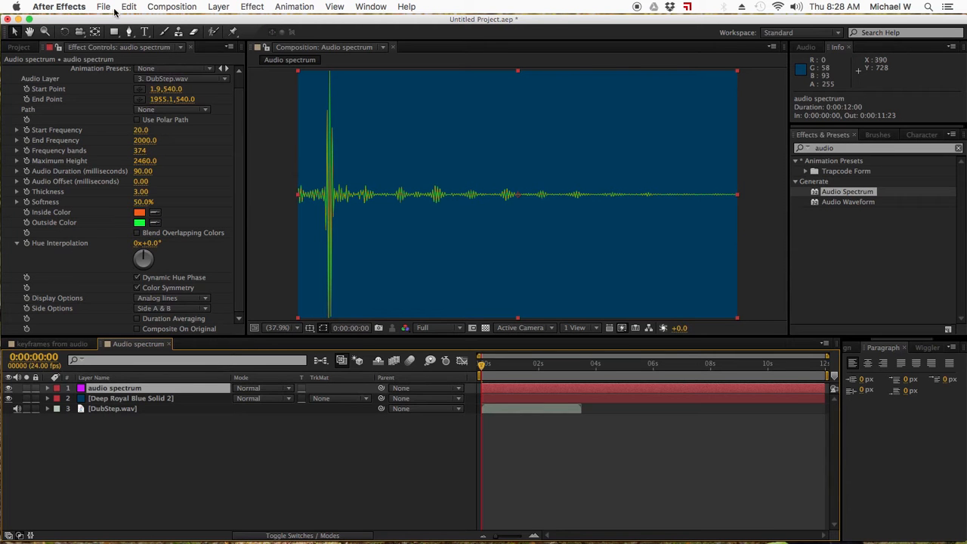
left_click_drag(114, 31, 161, 59)
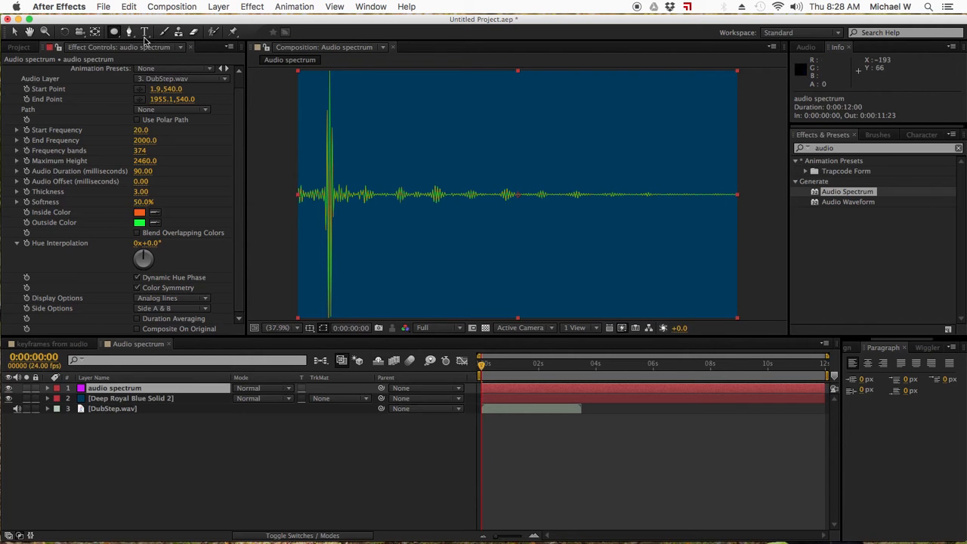
double_click(115, 34)
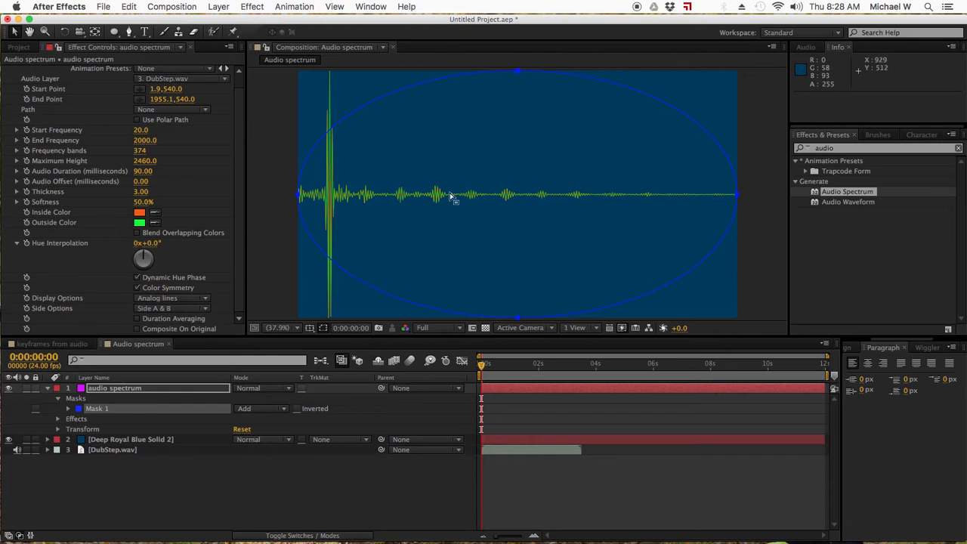
left_click(68, 409)
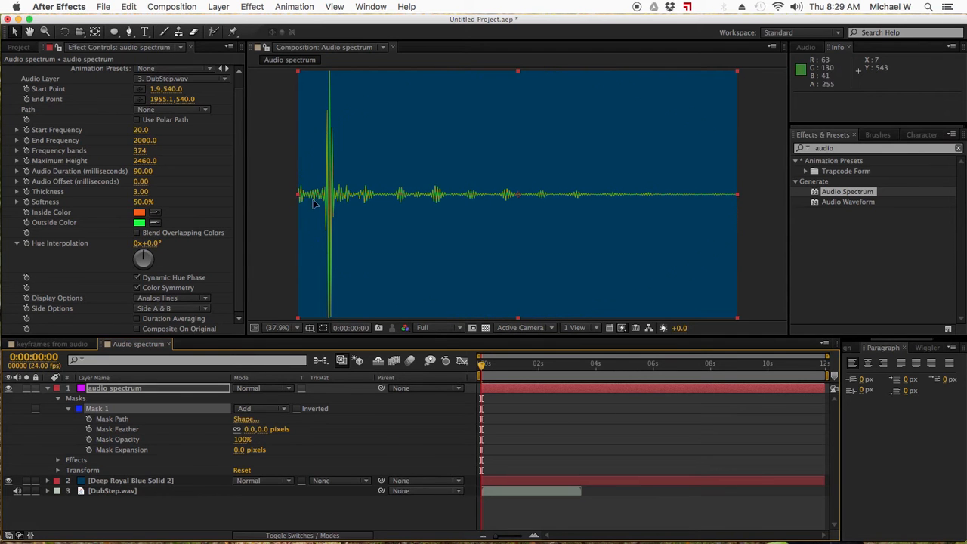
key("super+z")
Draw a large circular mask on the audio spectrum layer and center it in the composition.
mouse_move(410, 99)
left_mouse_down()
mouse_move(557, 188)
mouse_move(651, 267)
mouse_move(624, 241)
left_mouse_up()
left_click(14, 31)
left_click_drag(411, 201, 411, 194)
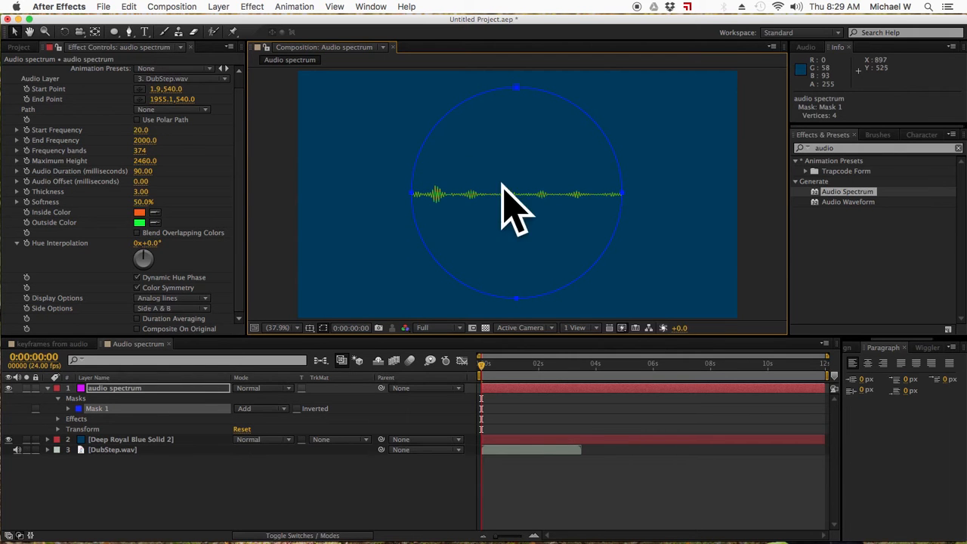
Reveal Mask 1's properties and set the Audio Spectrum effect's Path to Mask 1.
left_click(68, 412)
left_click(69, 410)
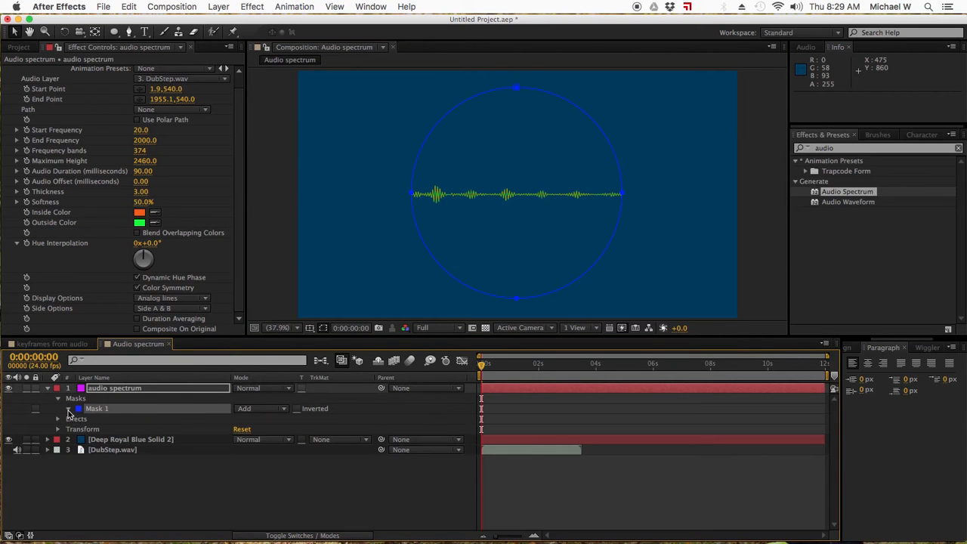
left_click(68, 410)
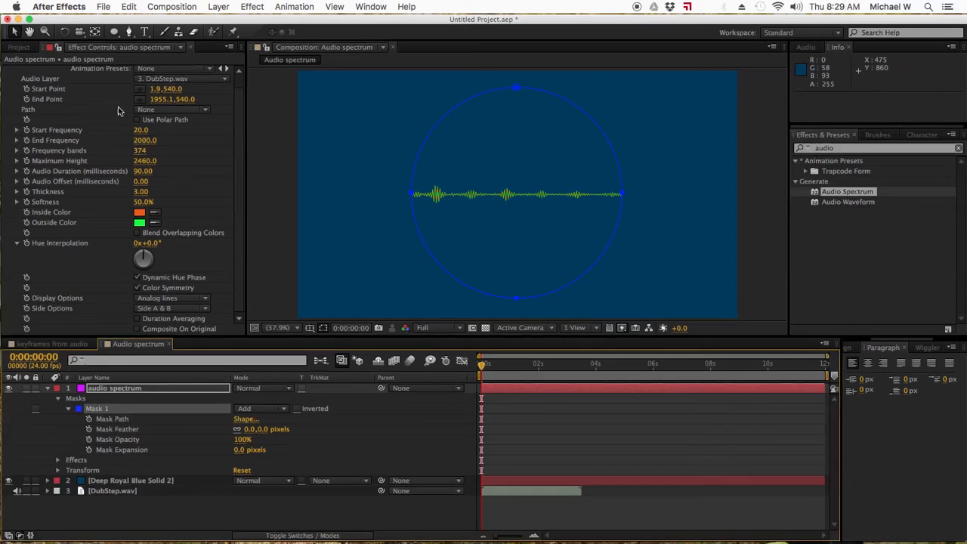
left_click(725, 115)
left_click(159, 139)
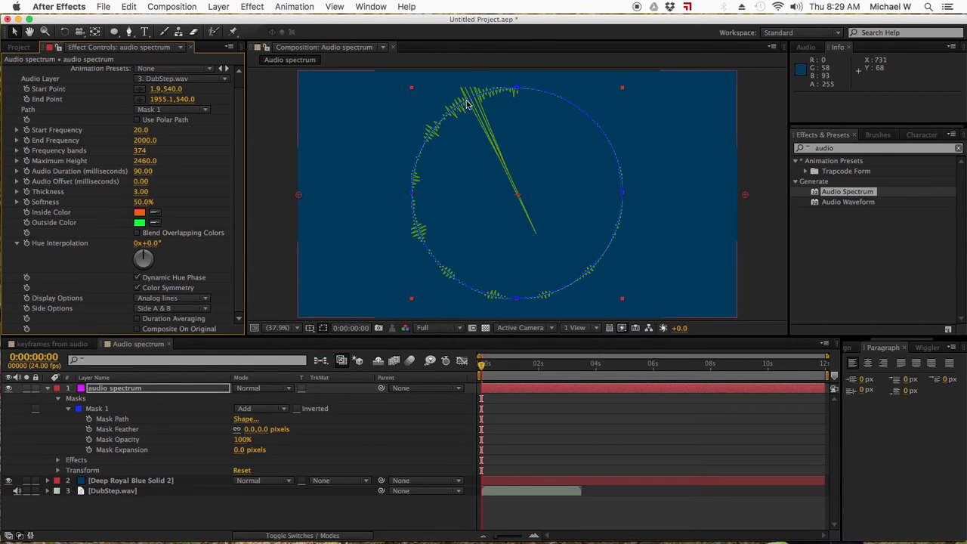
Set Mask 1's Mask Expansion to 1000 pixels, and try a Mask Feather of 78 pixels before undoing it.
left_click_drag(239, 454, 628, 359)
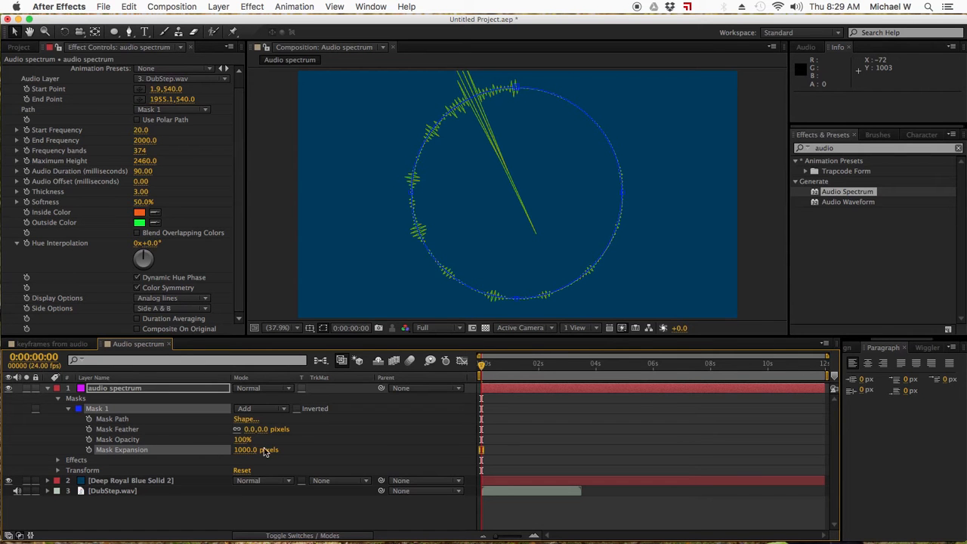
left_click_drag(259, 433, 257, 389)
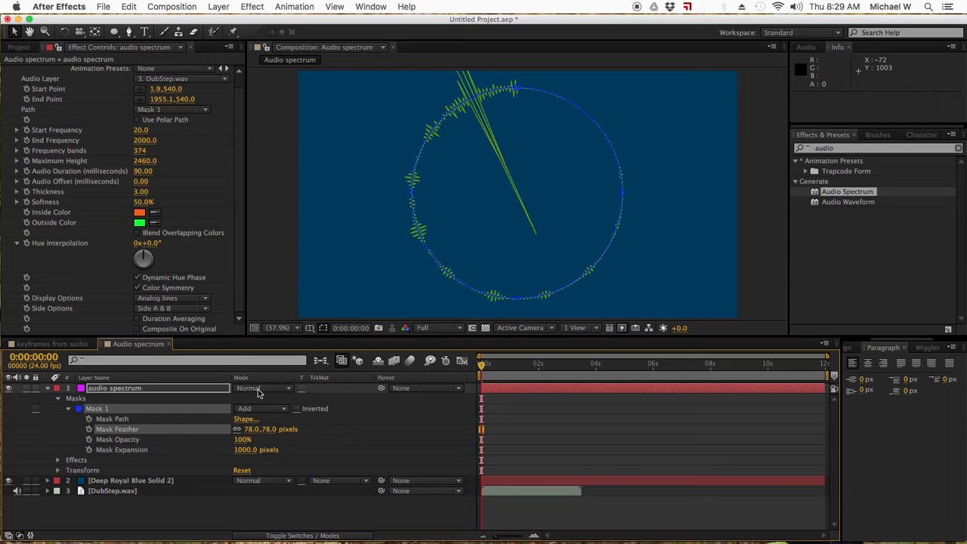
key("super+z")
left_click(247, 449)
left_click(334, 440)
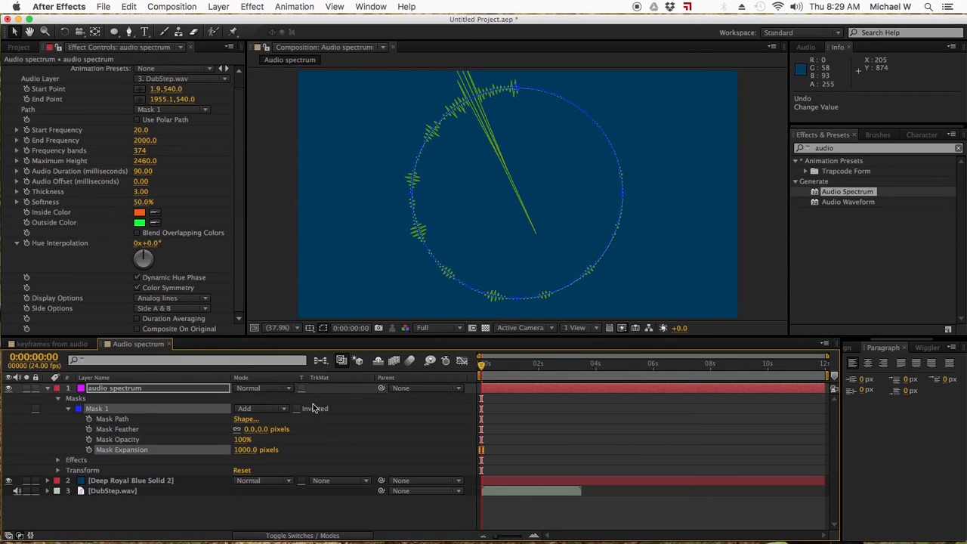
Add a Mask Path keyframe for the audio spectrum layer's circular mask at the start of the timeline.
left_click_drag(484, 367, 464, 370)
left_click(88, 419)
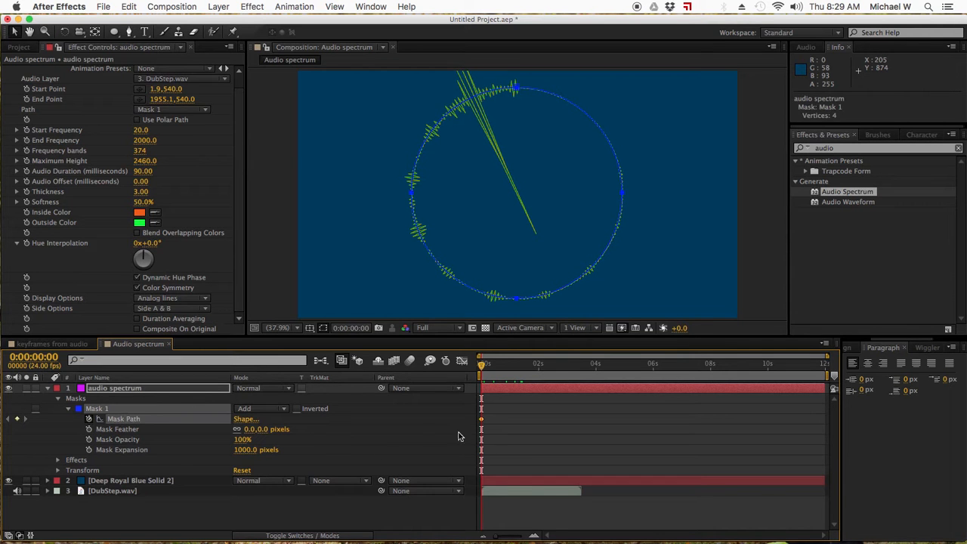
left_click(216, 518)
Draw a star-shaped mask on the Deep Royal Blue Solid 2 layer, roughly as wide as the circle and centered over it.
left_click(150, 481)
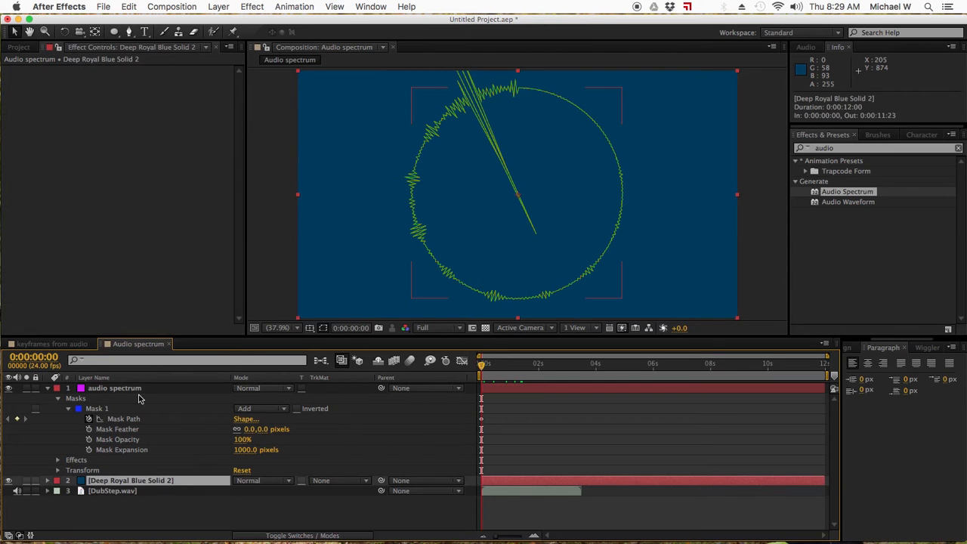
left_click(114, 31)
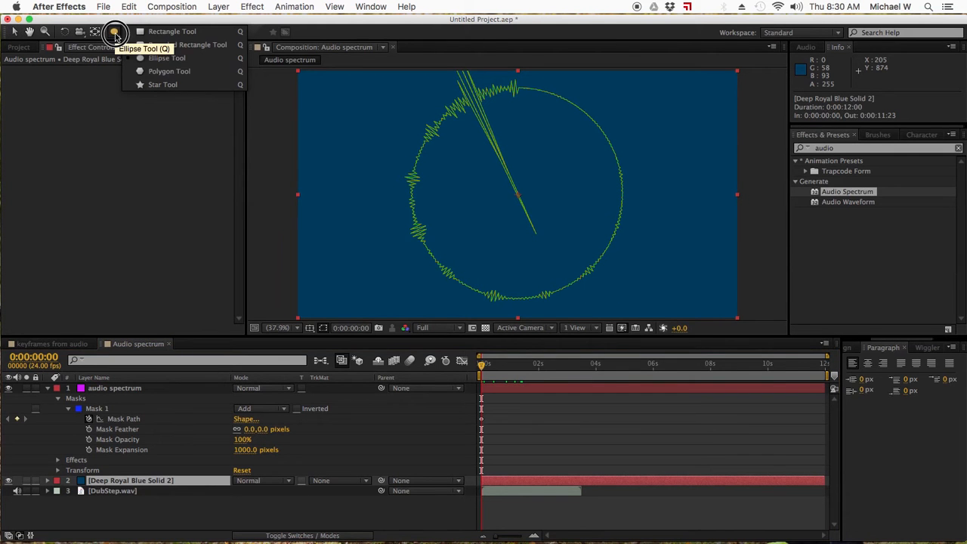
left_click(161, 85)
left_click_drag(469, 156, 556, 230)
left_click(14, 32)
left_click_drag(525, 176, 569, 219)
Add a Mask Path keyframe for the star mask on Deep Royal Blue Solid 2 at the timeline start and copy that keyframe.
left_click(69, 501)
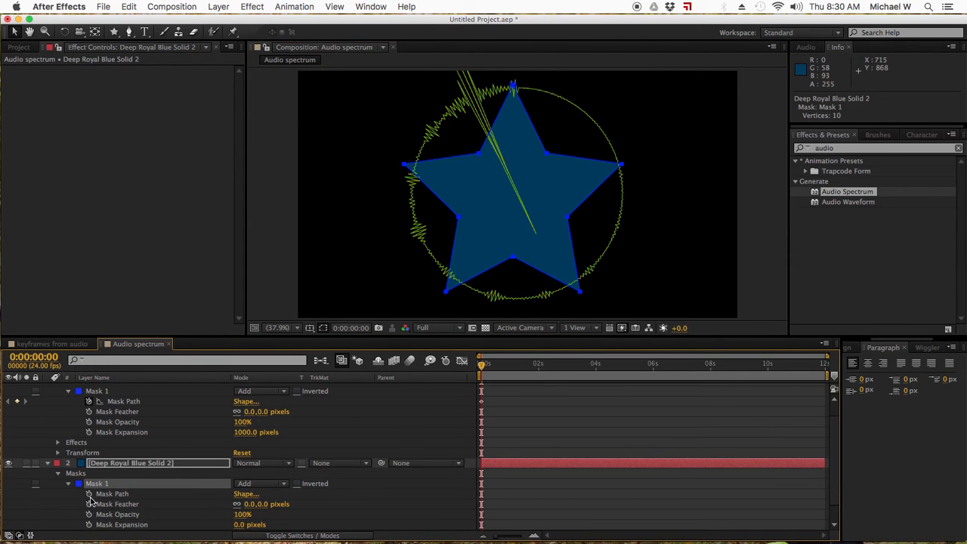
left_click(89, 495)
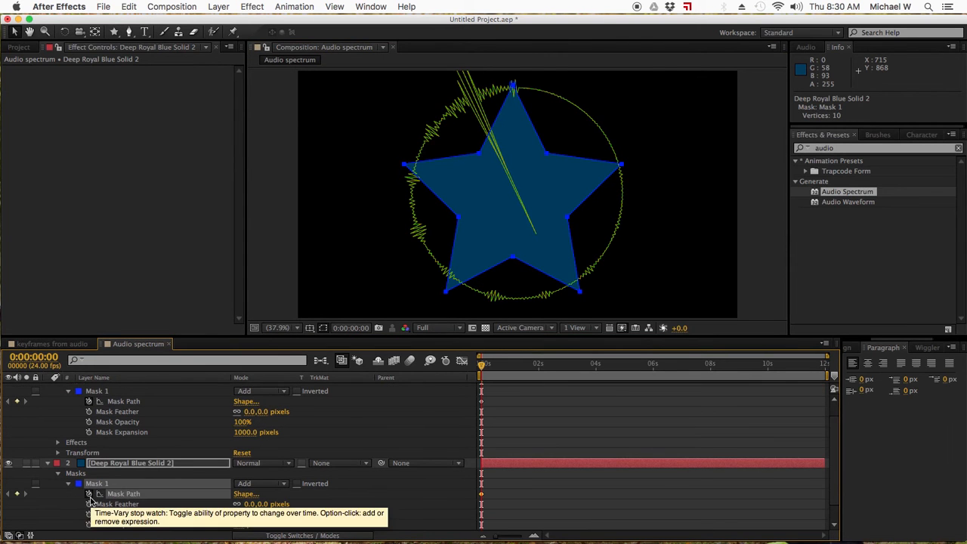
left_click(482, 495)
key("super+c")
Add a Mask Path keyframe to the audio spectrum layer's mask at 0:00:01:07 and paste the copied star path into it.
left_click_drag(483, 367, 506, 367)
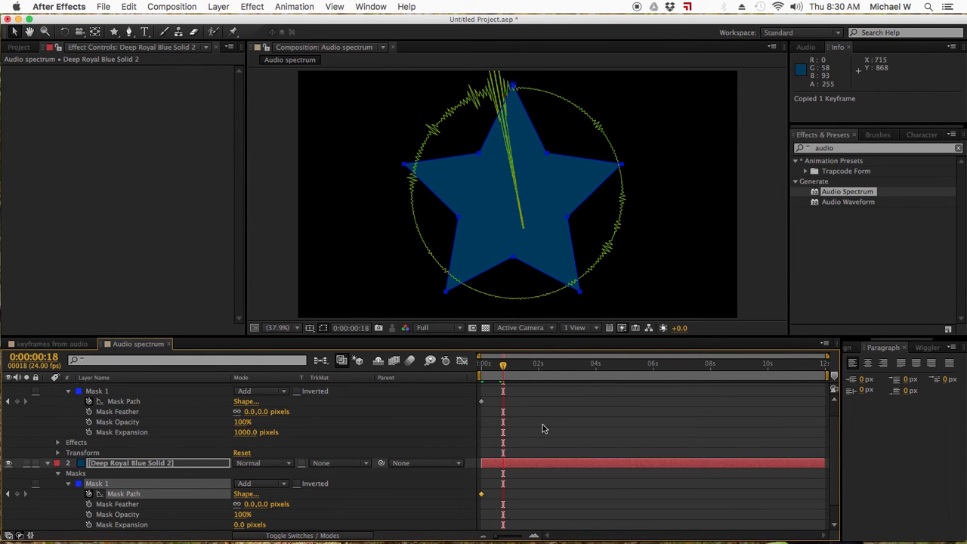
key("m")
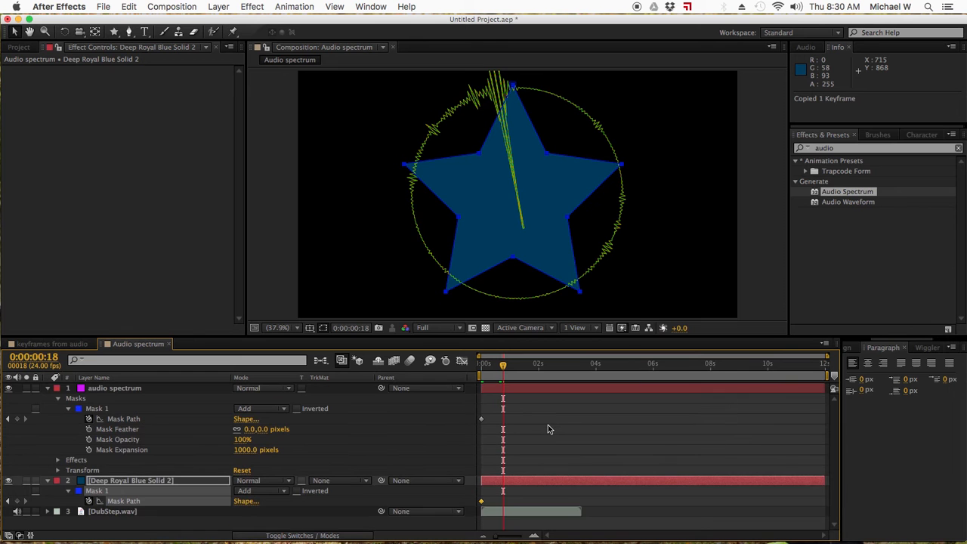
left_click(507, 365)
left_click_drag(515, 366, 518, 367)
left_click(223, 388)
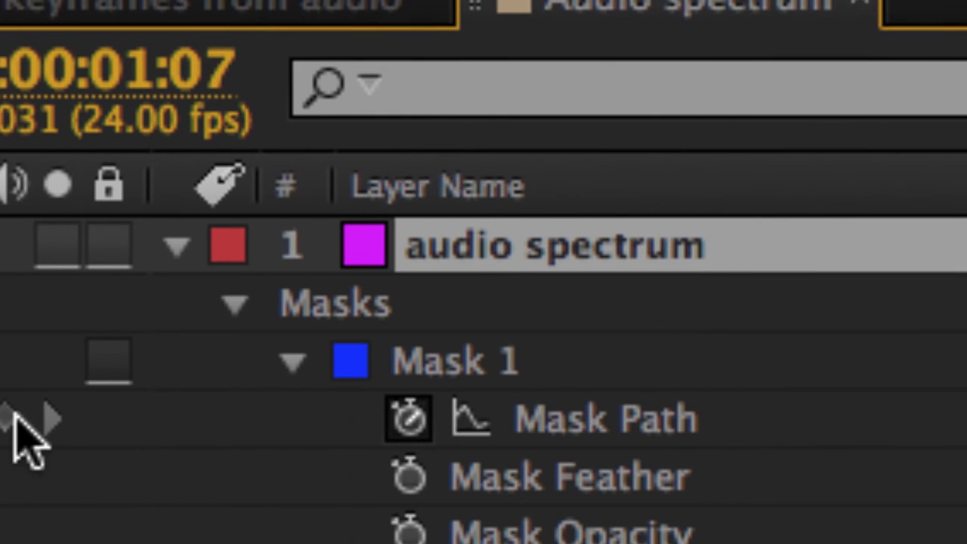
left_click(12, 430)
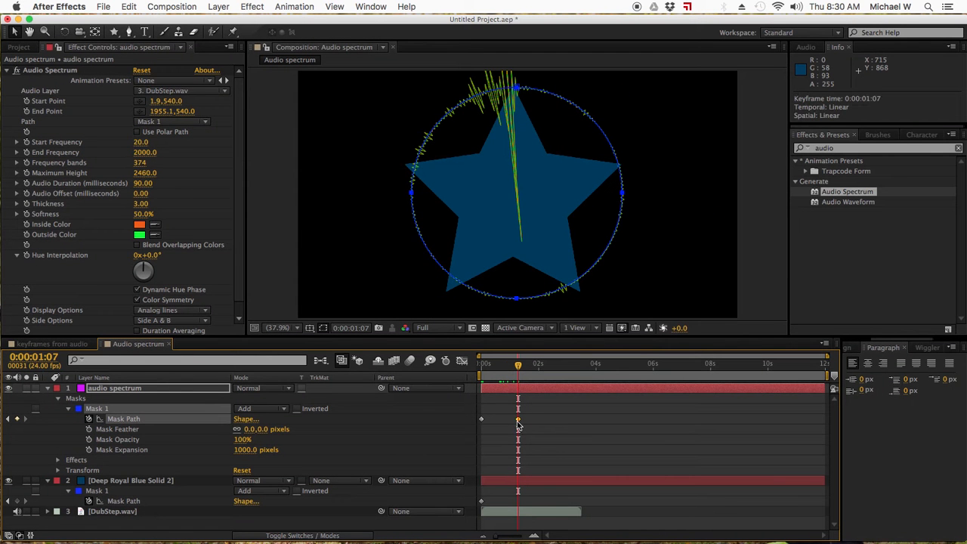
key("super+v")
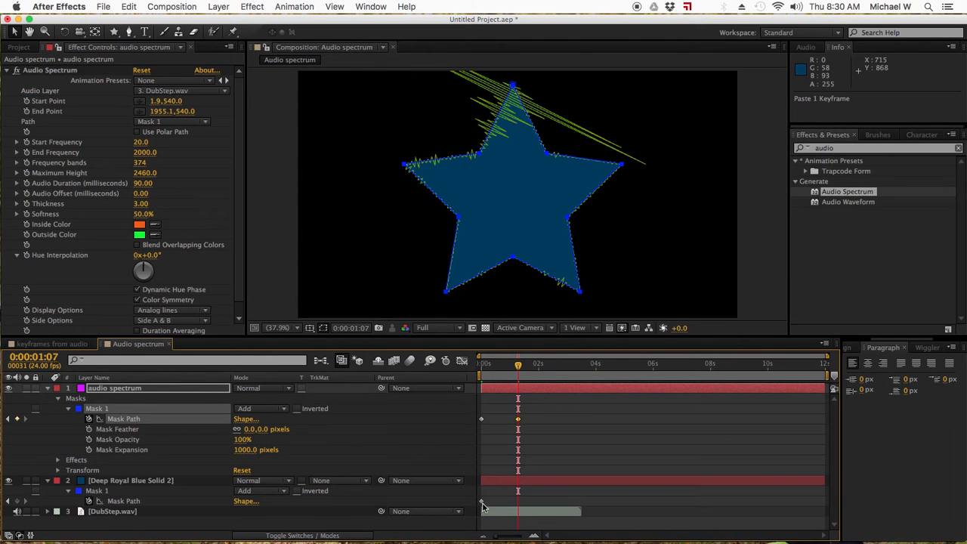
Copy the audio spectrum layer's circular Mask Path keyframe from the timeline start and paste it at 0:00:03:00.
left_click_drag(518, 367, 568, 367)
left_click(486, 416)
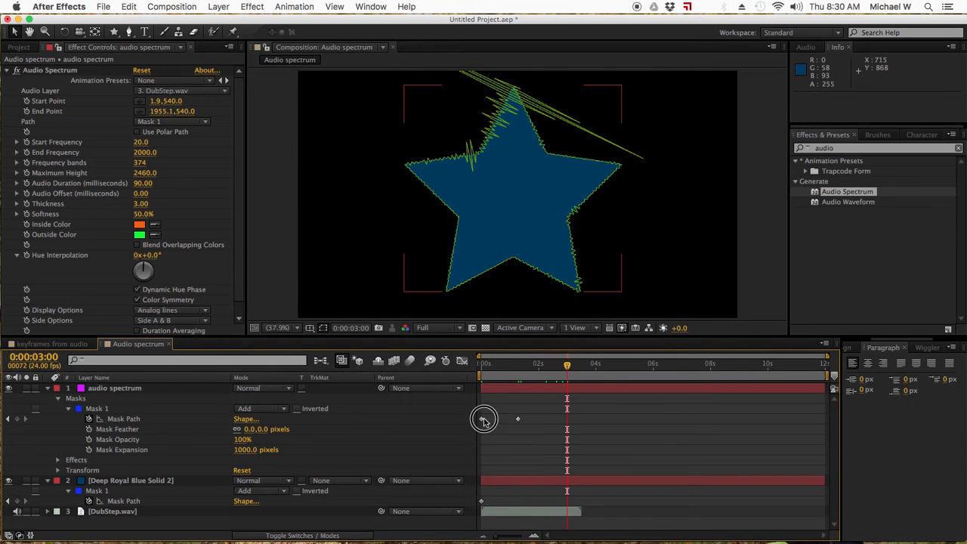
left_click(482, 419)
key("super+c")
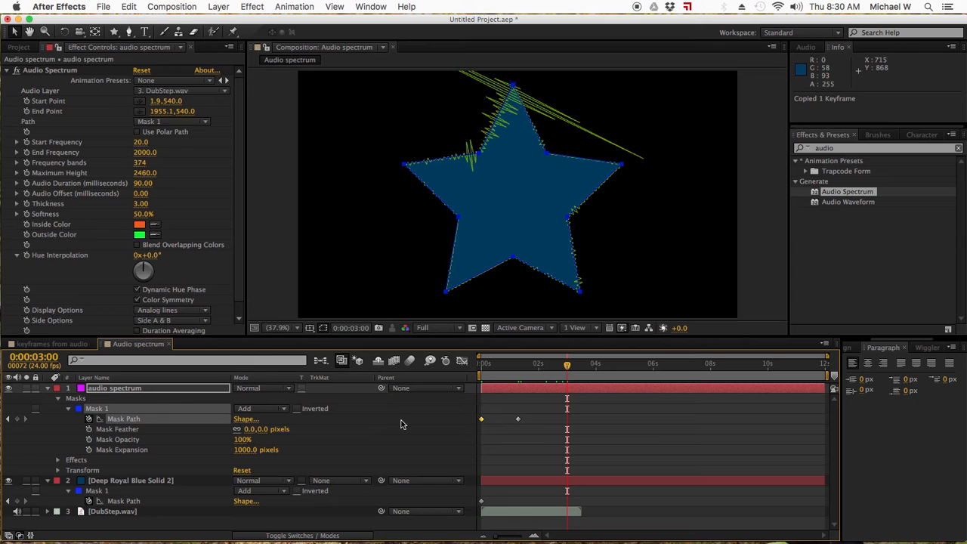
key("super+v")
key("super+v")
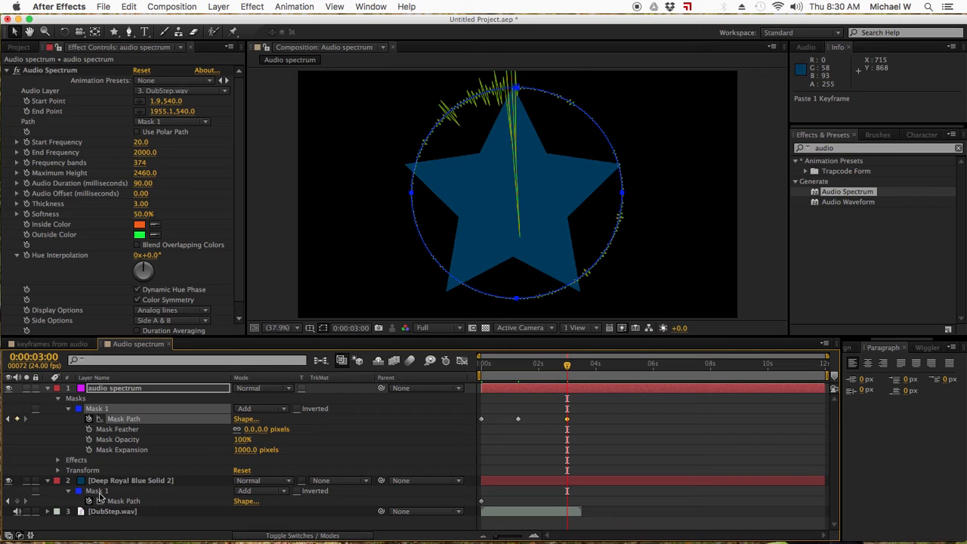
Delete the star mask from the Deep Royal Blue Solid 2 layer and move the playhead back to 0:00:00:20.
left_click(98, 492)
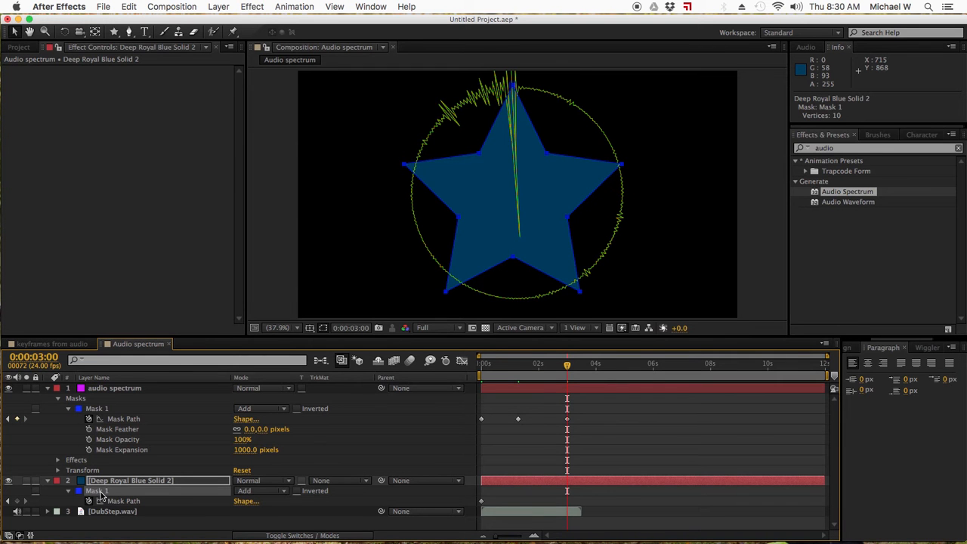
key("Delete")
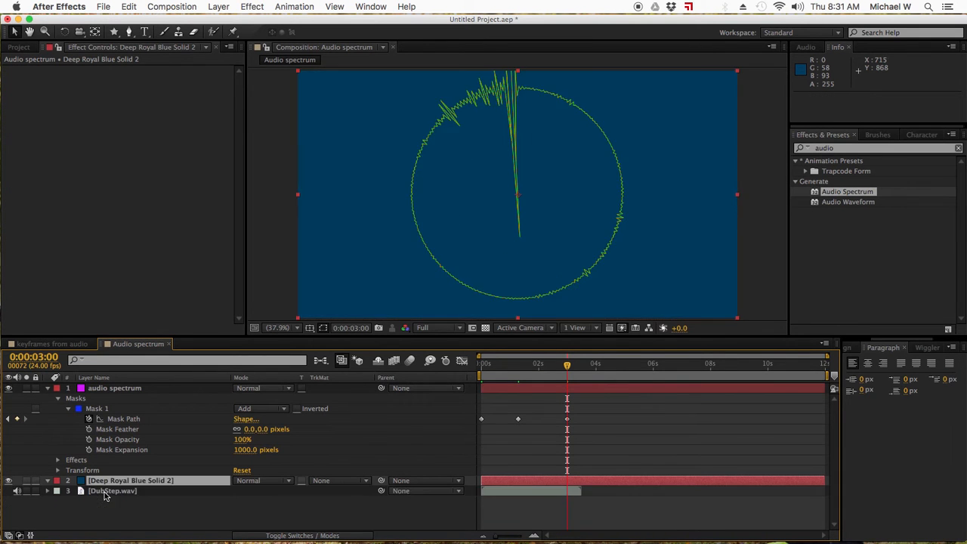
mouse_move(574, 367)
left_mouse_down()
mouse_move(462, 376)
mouse_move(554, 372)
mouse_move(471, 366)
mouse_move(505, 367)
left_mouse_up()
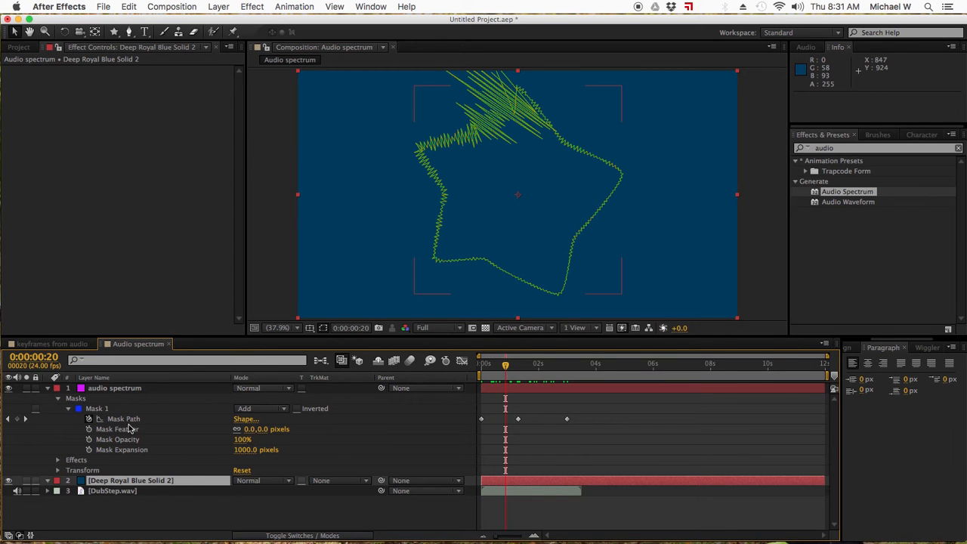
Set the Side Options of the audio spectrum layer's Audio Spectrum effect to Side A.
left_click(109, 389)
left_click(163, 320)
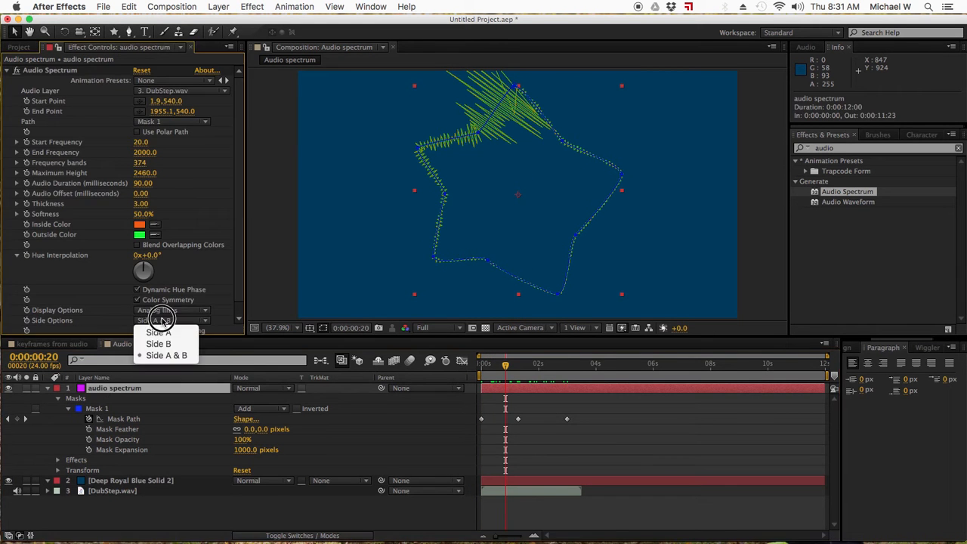
left_click(167, 335)
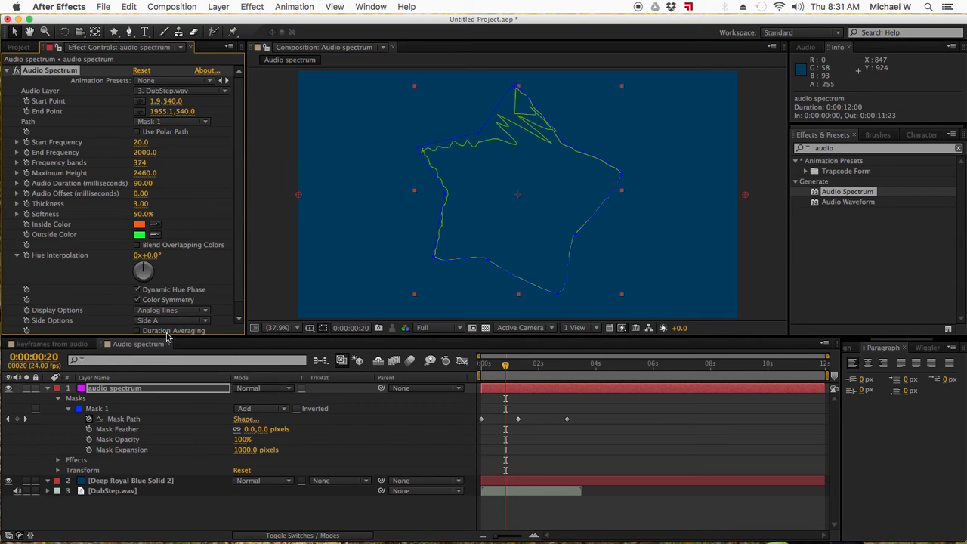
Return the playhead to 0:00:00:00 and duplicate the audio spectrum layer.
left_click_drag(511, 370, 459, 368)
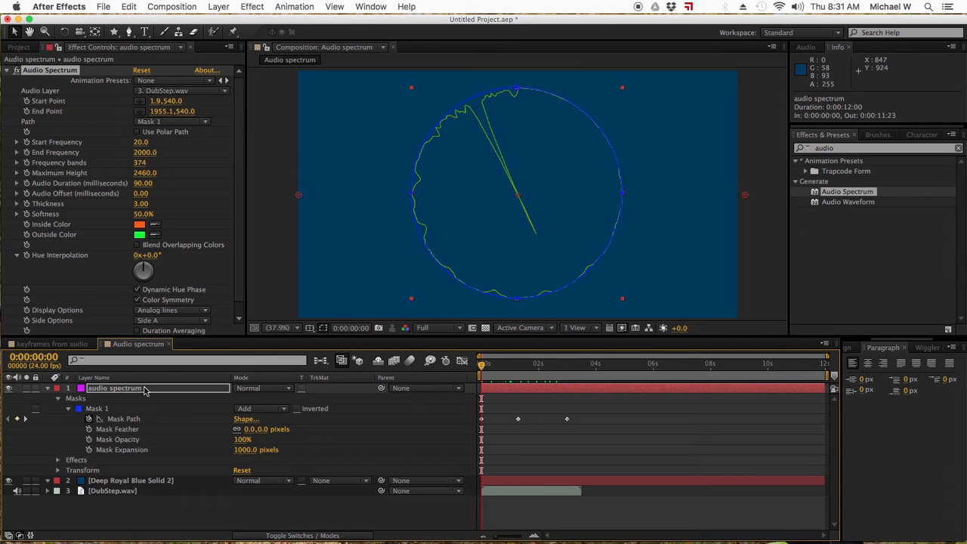
left_click(114, 391)
key("super+d")
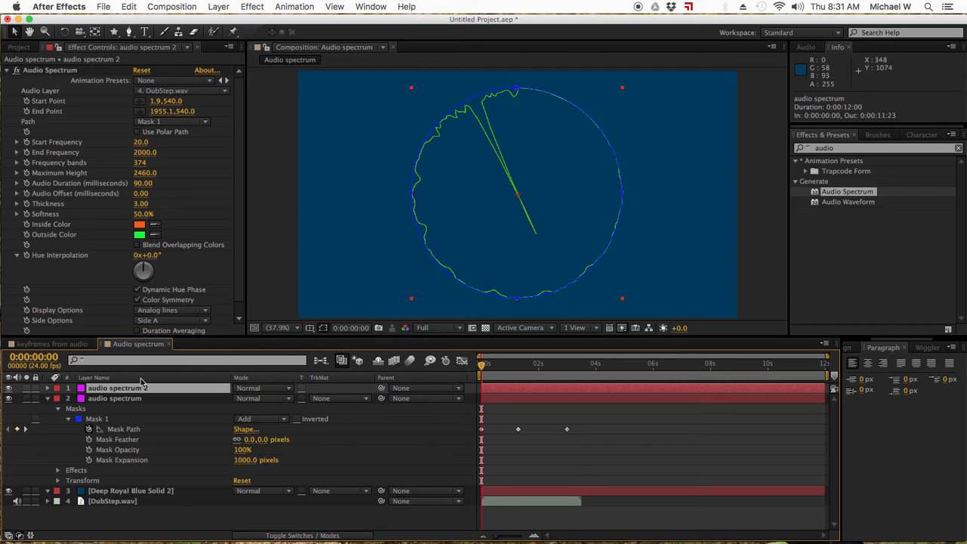
Change the Inside Color of the audio spectrum 2 layer's effect to bright red, F80505.
left_click_drag(245, 187, 240, 201)
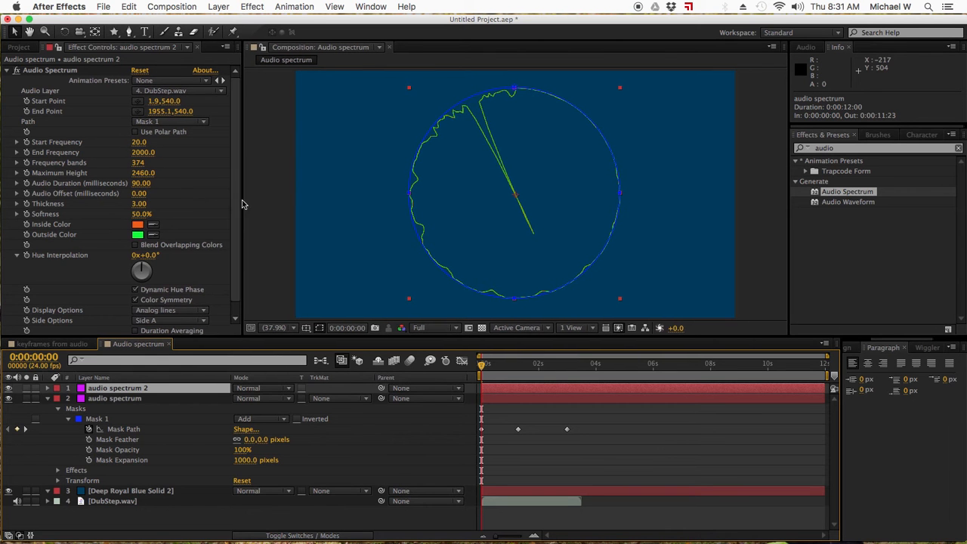
left_click(138, 226)
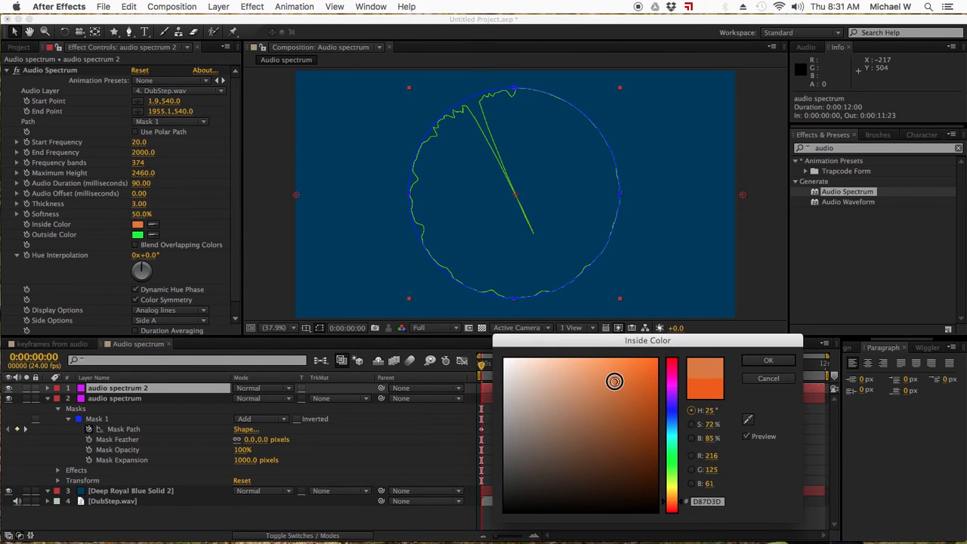
left_click_drag(668, 432, 672, 516)
left_click(654, 363)
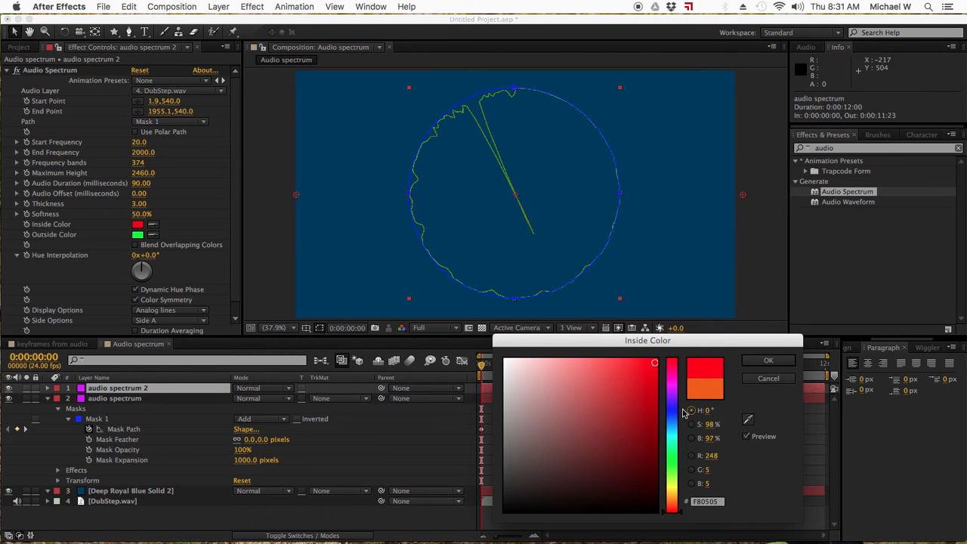
left_click(769, 361)
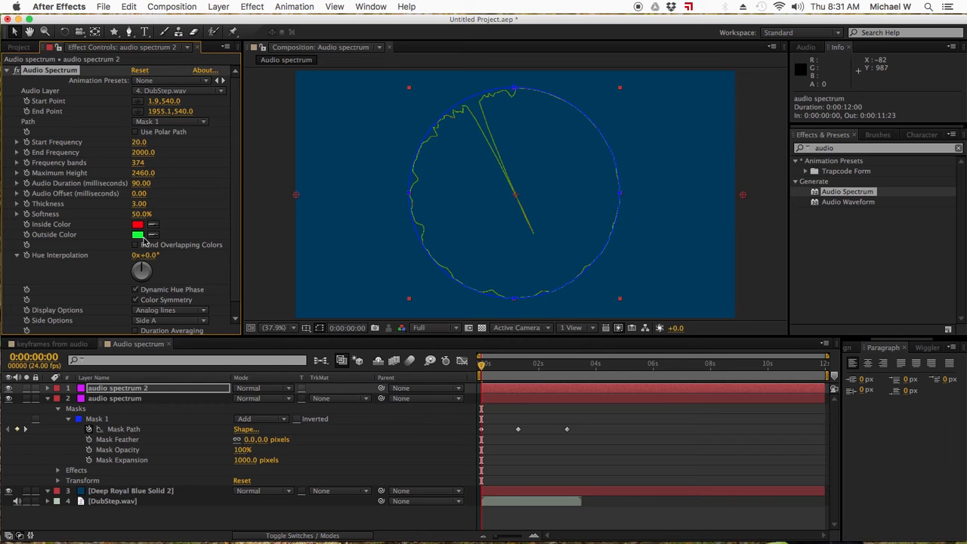
Change the Outside Color of the audio spectrum 2 layer's effect to a slightly darker red.
left_click(138, 235)
left_click_drag(675, 395, 680, 494)
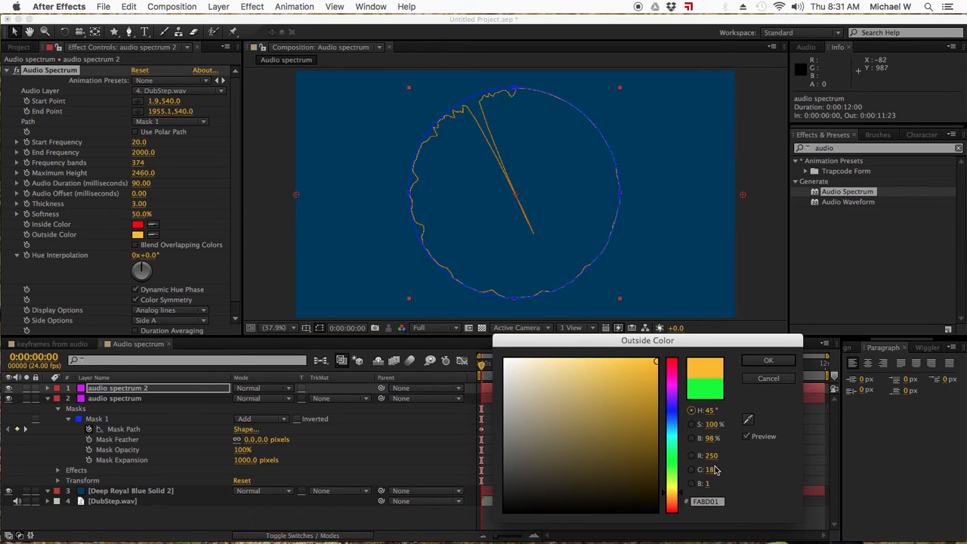
left_click(651, 391)
left_click_drag(672, 382, 674, 355)
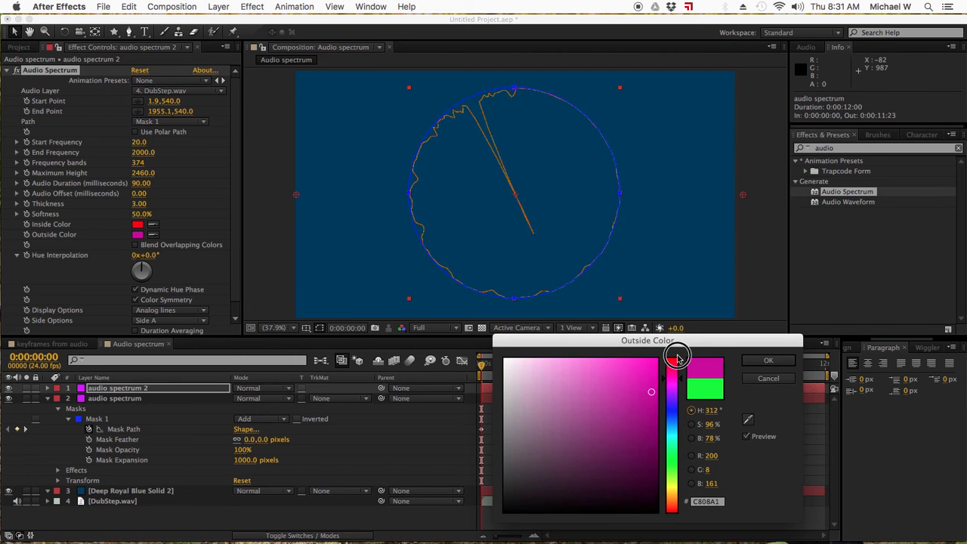
left_click(770, 361)
Set the audio spectrum 2 layer's Side Options to Side B and its Display Options to Analog dots.
left_click_drag(235, 227, 232, 290)
left_click(170, 308)
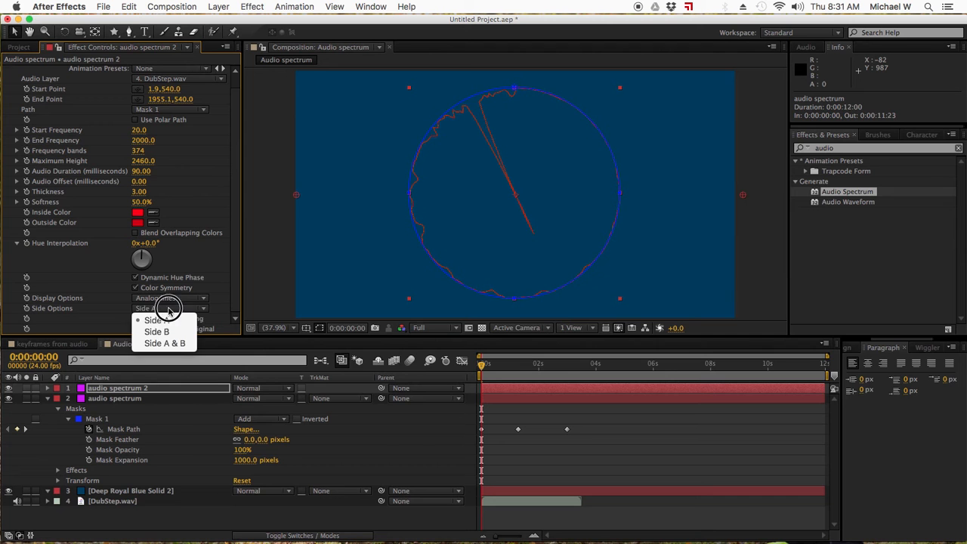
left_click(168, 332)
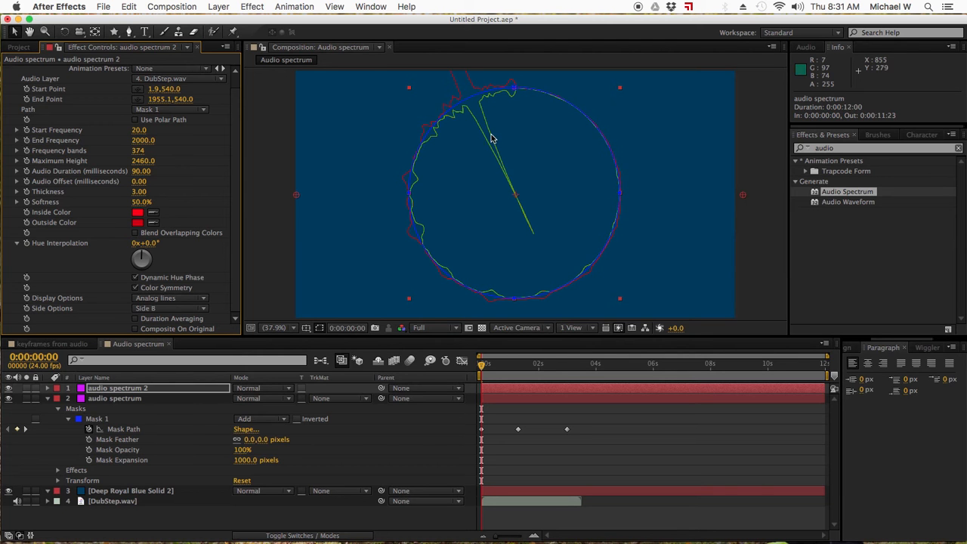
left_click(161, 299)
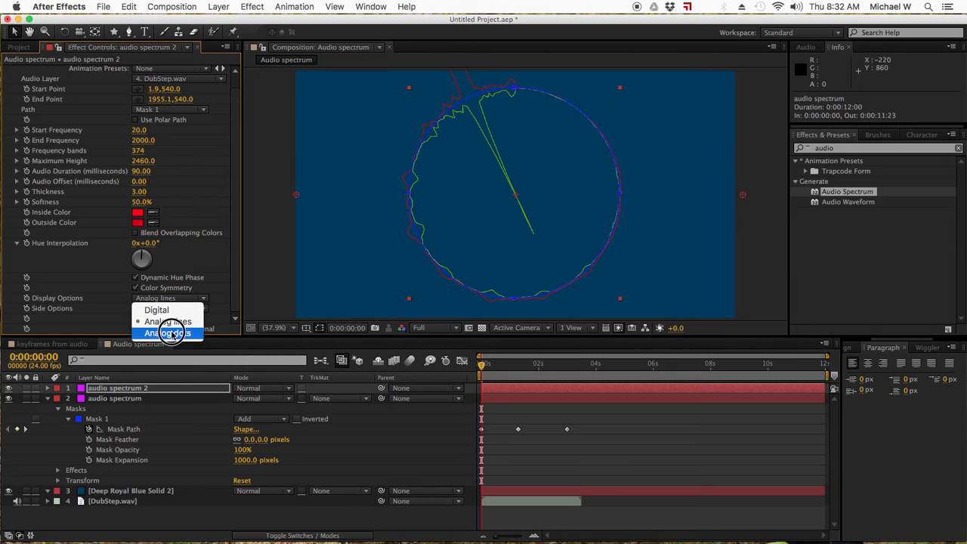
left_click(172, 333)
At 0:00:00:19, set audio spectrum 2's Frequency bands to 1396, Thickness to 8.80 and Softness to 0%.
left_click_drag(484, 372, 504, 365)
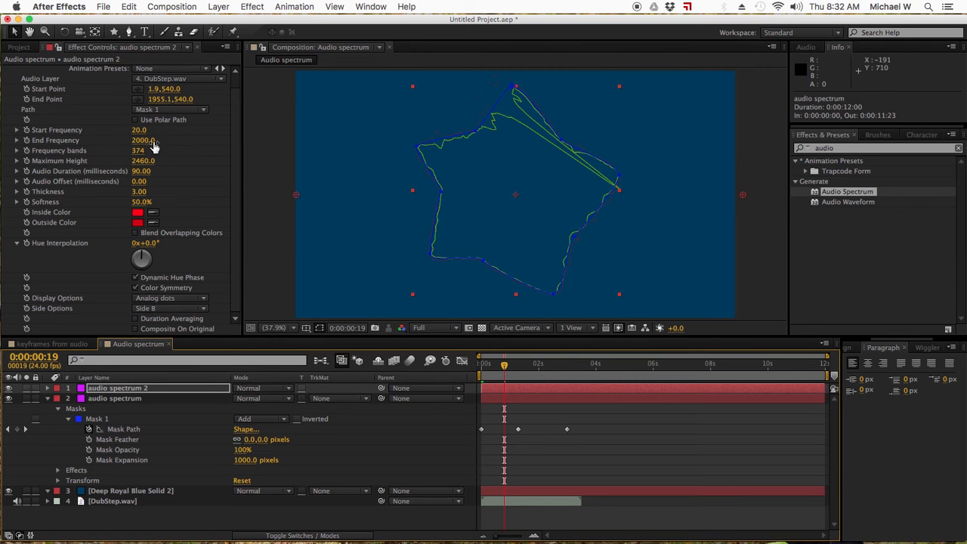
left_click_drag(139, 154, 751, 147)
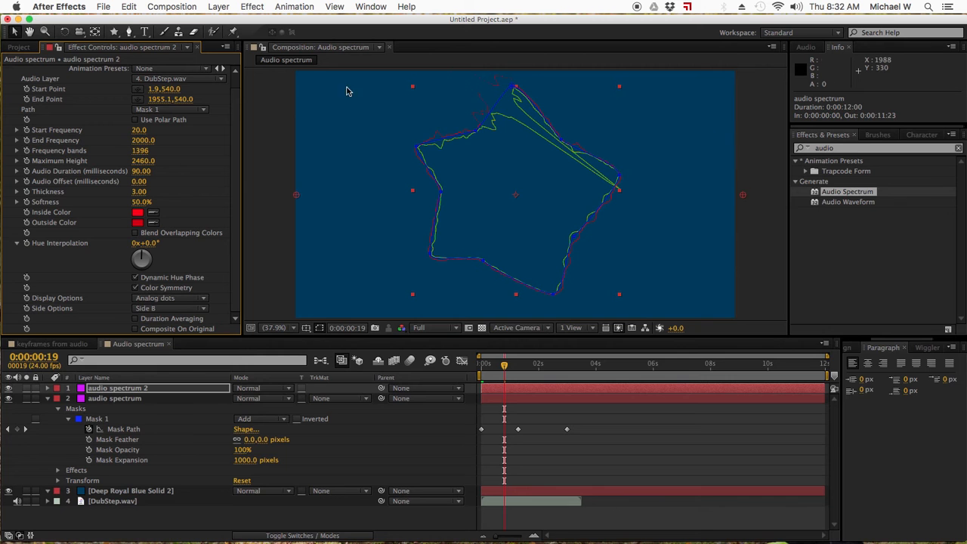
left_click_drag(136, 196, 2, 213)
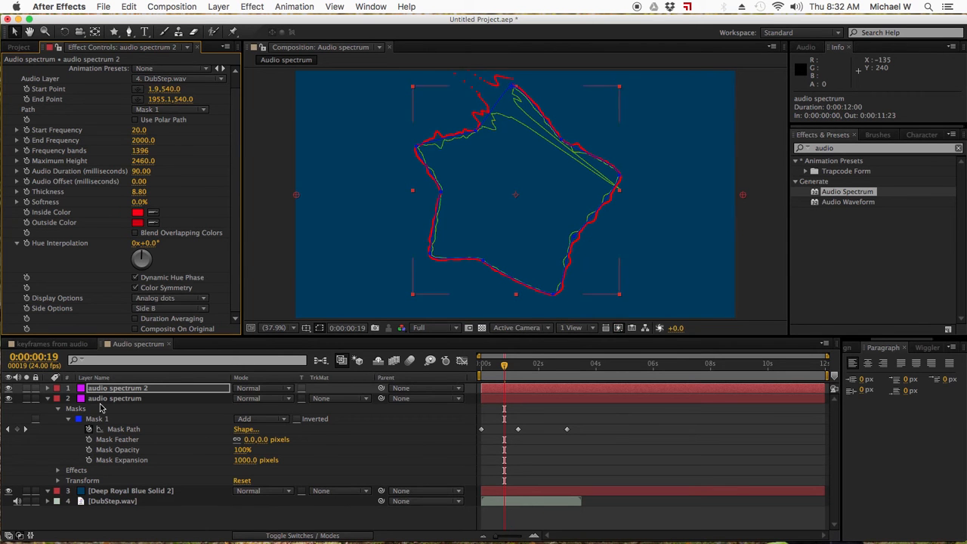
Set the Softness of the original audio spectrum layer's effect to 0%.
left_click(104, 399)
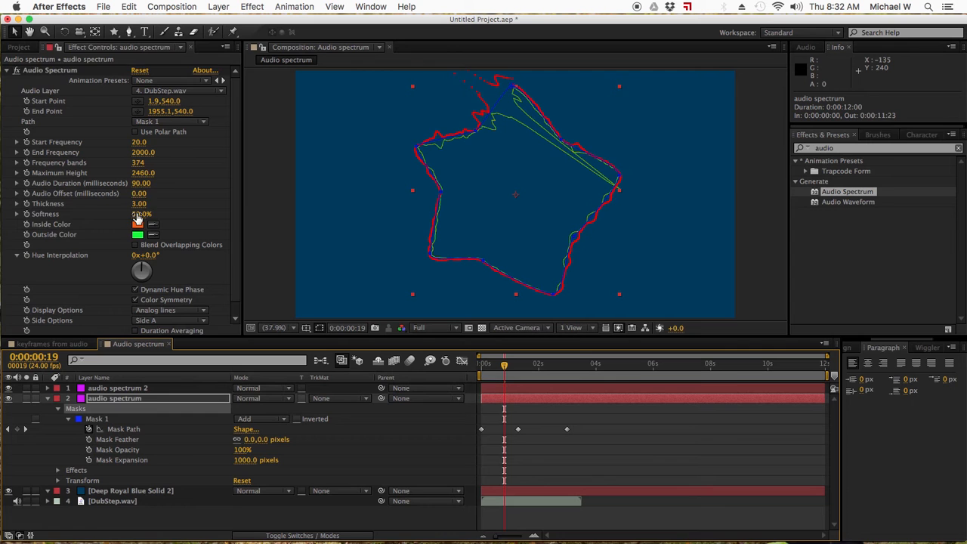
left_click_drag(139, 215, 3, 221)
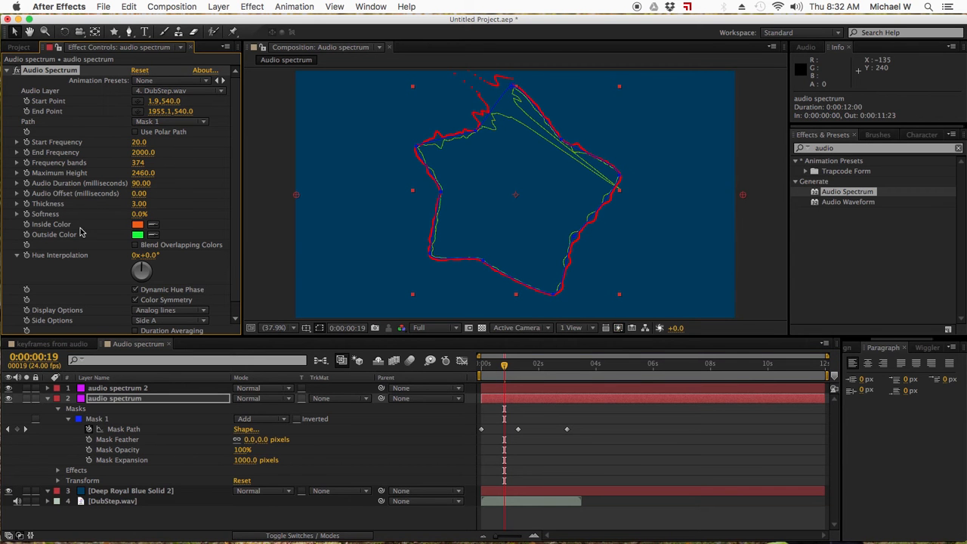
left_click_drag(139, 204, 141, 206)
Move the playhead to 0:00:01:22 and duplicate the audio spectrum 2 layer.
left_click(118, 388)
left_click_drag(503, 365, 536, 367)
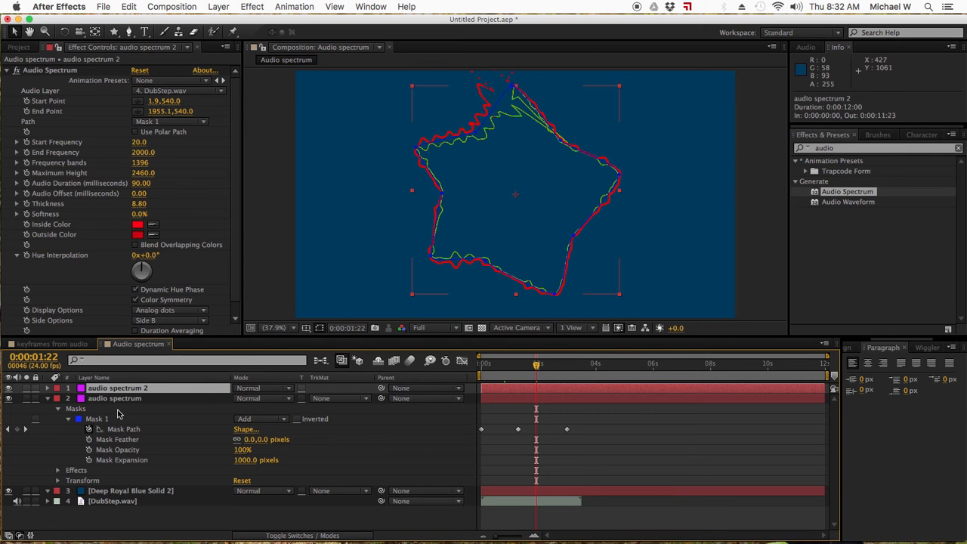
key("super+d")
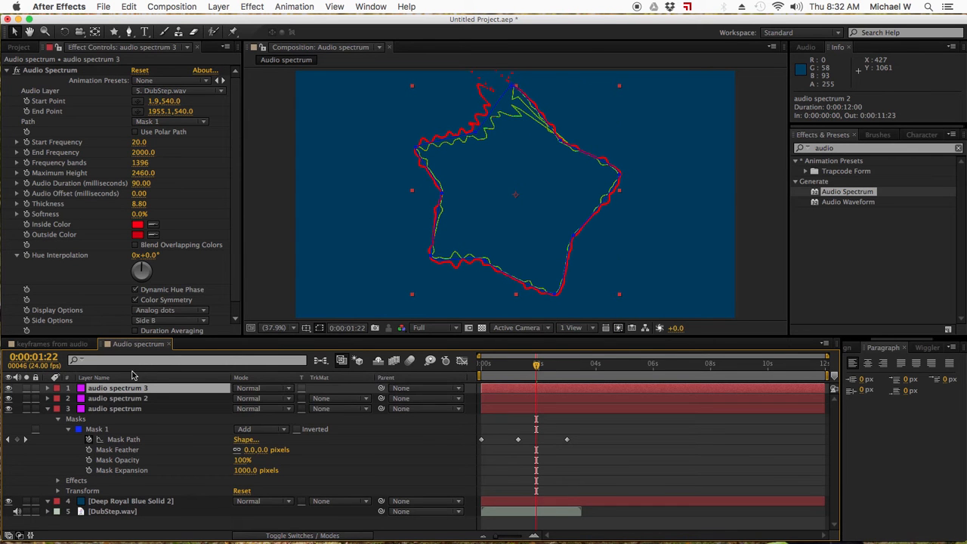
Set audio spectrum 3's Side Options to Side A & B, Display Options to Digital and Thickness to 1.10.
scroll(235, 257, "down", 1)
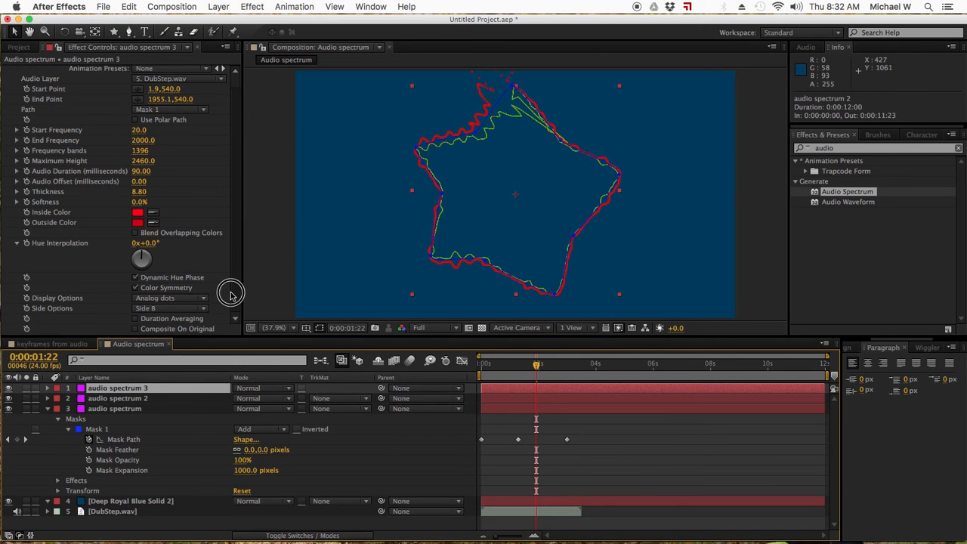
left_click(178, 309)
left_click(176, 342)
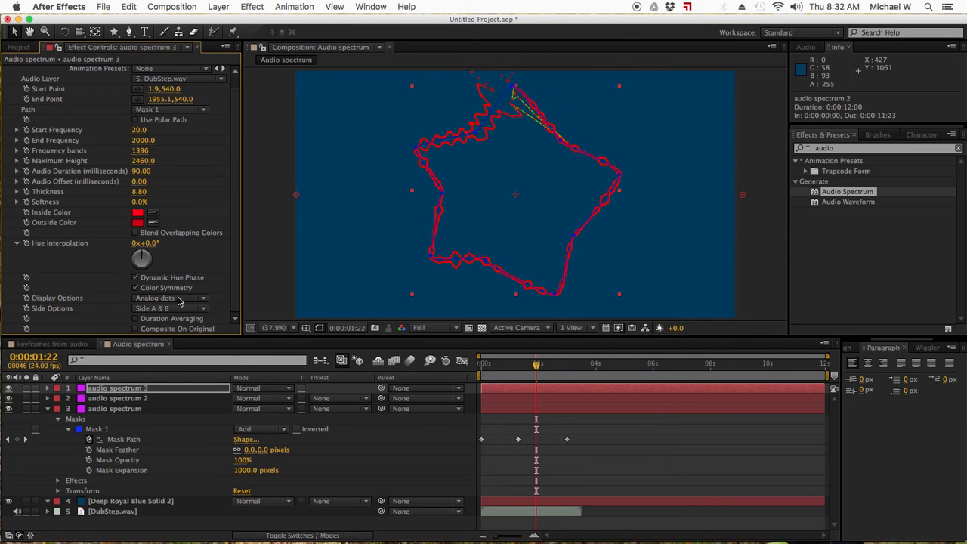
left_click(179, 301)
left_click(146, 307)
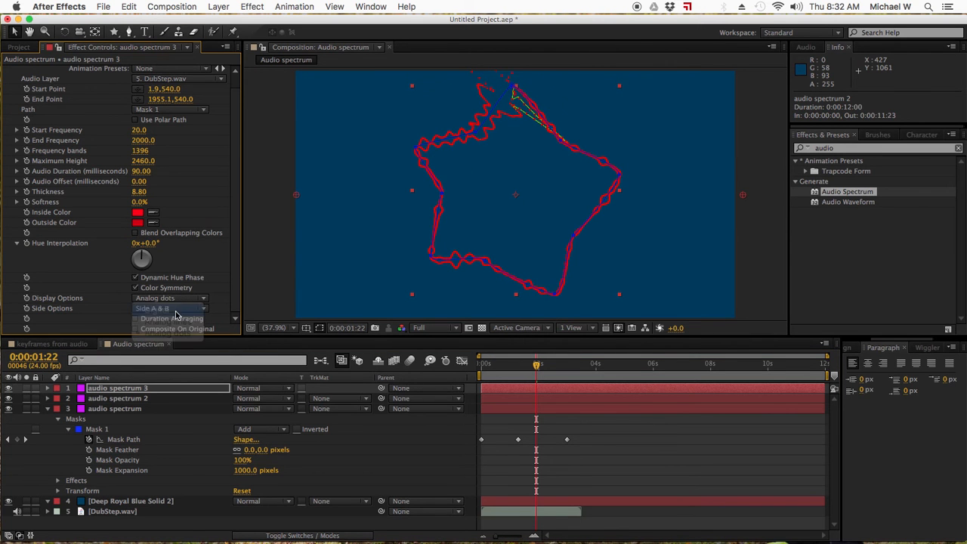
left_click_drag(140, 195, 117, 204)
left_click_drag(103, 206, 102, 206)
Change the Inside Color of the audio spectrum 3 layer's effect to dark blue, 010550.
left_click(137, 215)
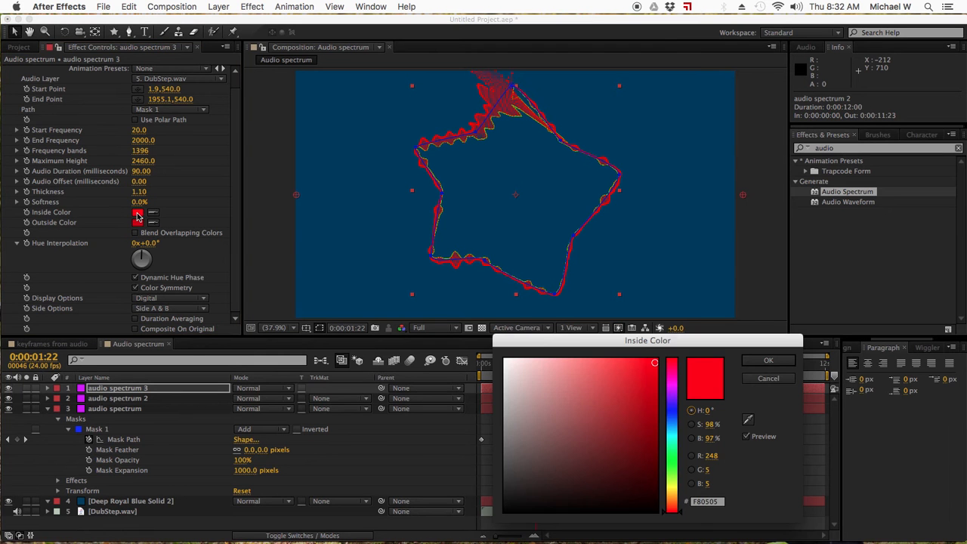
left_click_drag(672, 416, 672, 457)
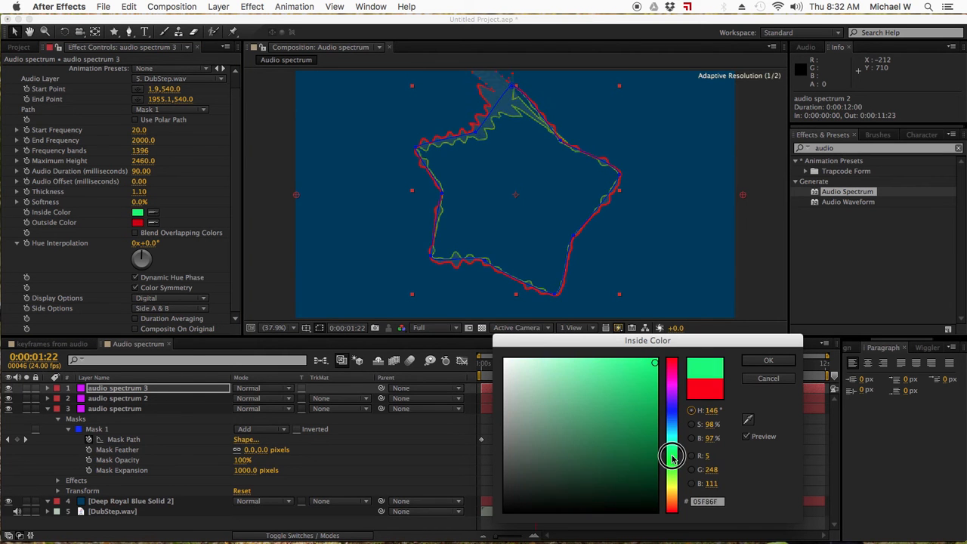
left_click_drag(642, 411, 655, 421)
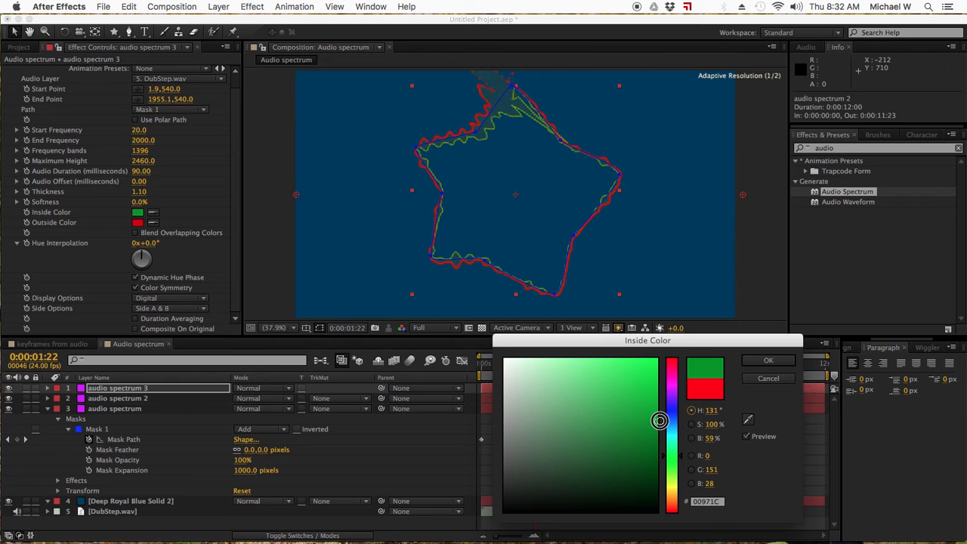
mouse_move(670, 472)
left_mouse_down()
mouse_move(672, 363)
mouse_move(669, 410)
mouse_move(641, 438)
mouse_move(656, 464)
left_mouse_up()
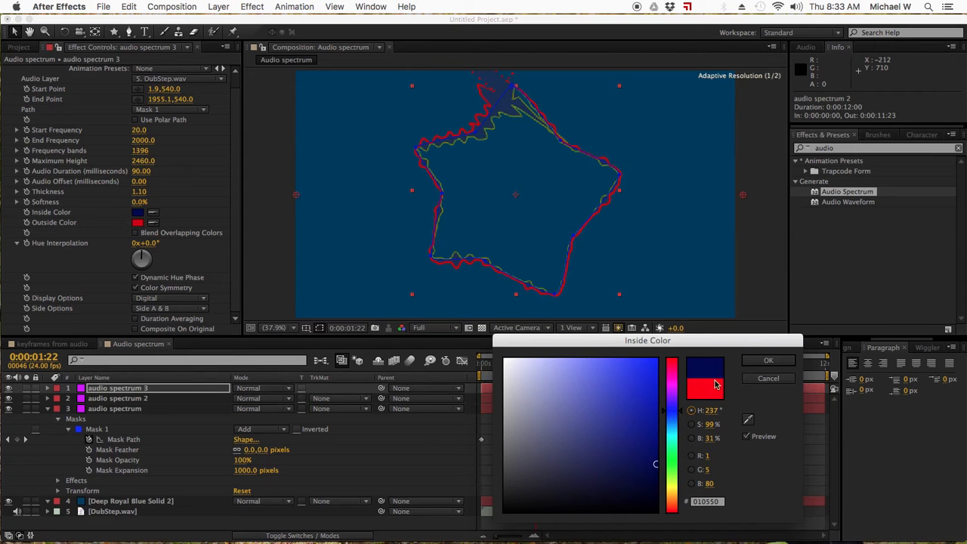
left_click(769, 361)
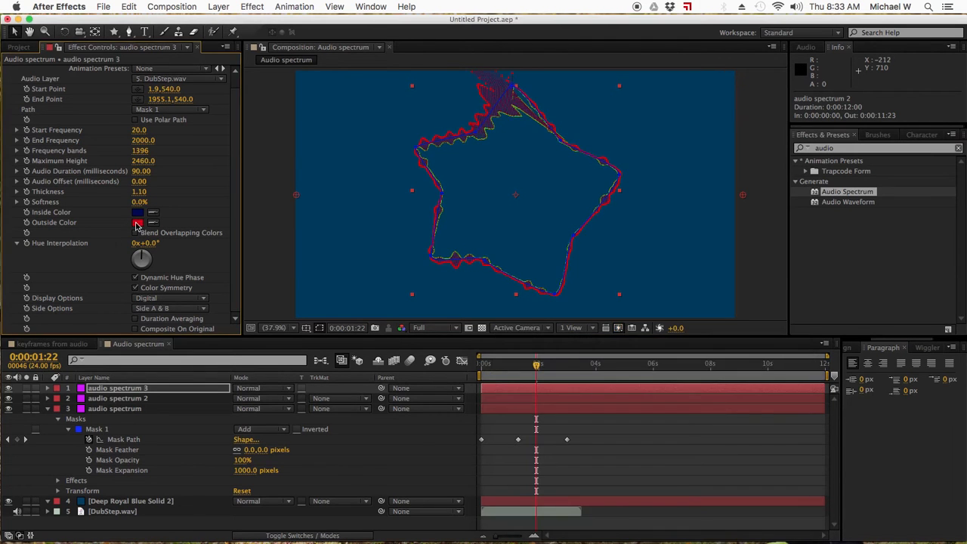
Set audio spectrum 3's Outside Color to blue 018AF9, Frequency bands to 1423 and Maximum Height to 2271.
left_click(137, 222)
left_click_drag(672, 399, 668, 423)
left_click(655, 368)
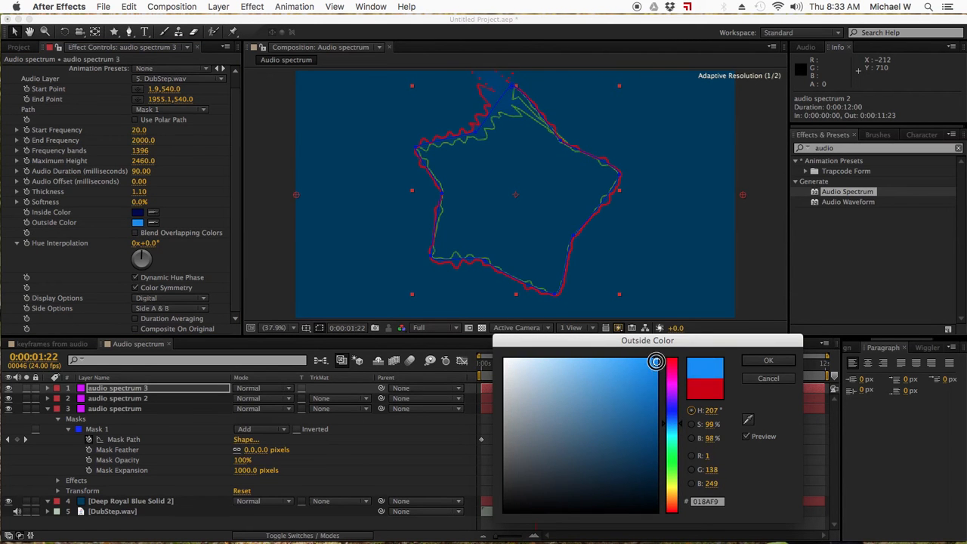
left_click(768, 360)
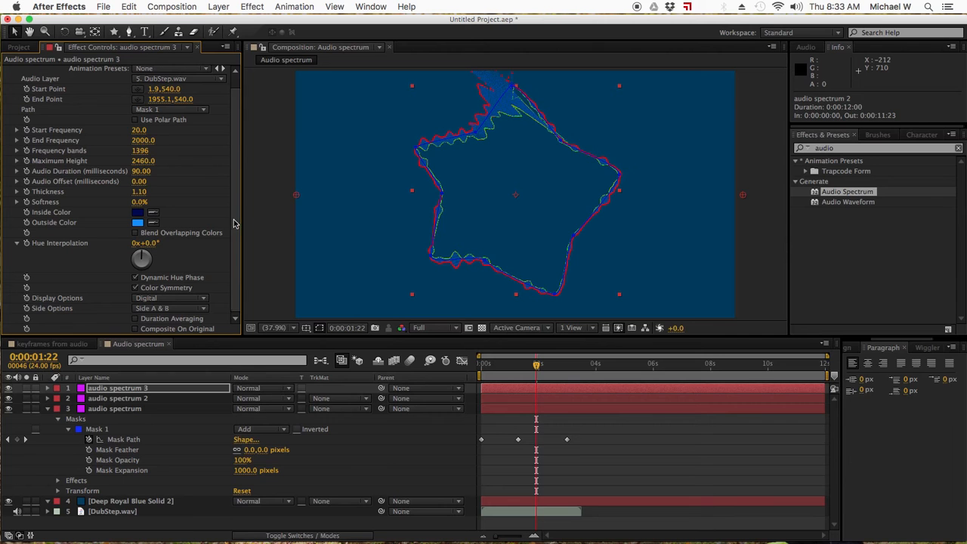
mouse_move(144, 165)
left_mouse_down()
mouse_move(97, 179)
mouse_move(27, 179)
mouse_move(169, 168)
mouse_move(148, 168)
mouse_move(138, 155)
mouse_move(83, 158)
mouse_move(195, 152)
mouse_move(139, 151)
left_mouse_up()
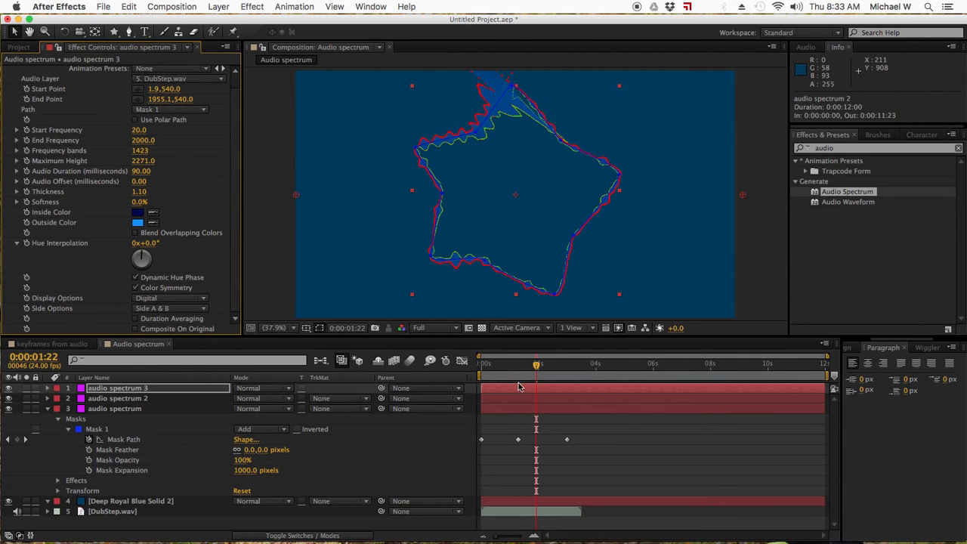
Check the layered spectrum animation at 0:00:00:09 and 0:00:02:00.
left_click(492, 368)
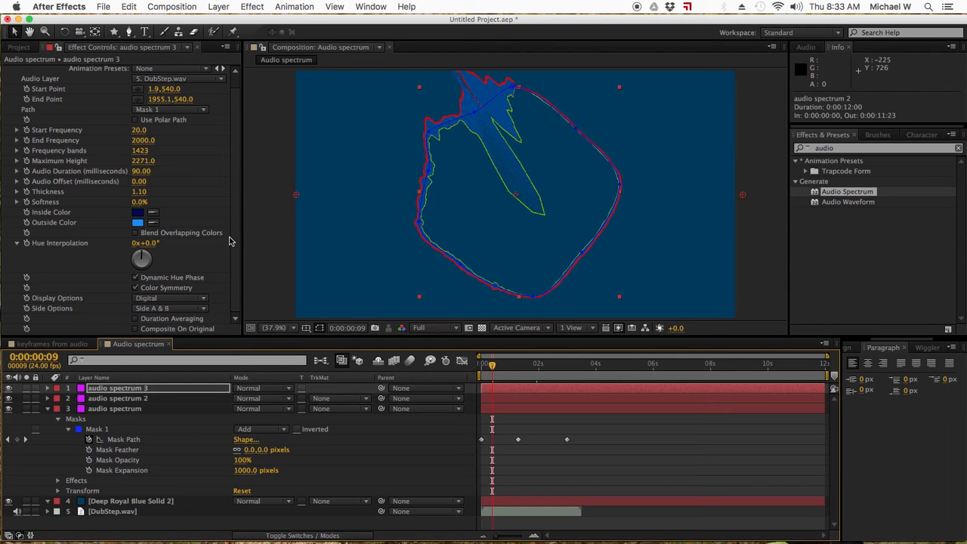
left_click_drag(236, 233, 237, 163)
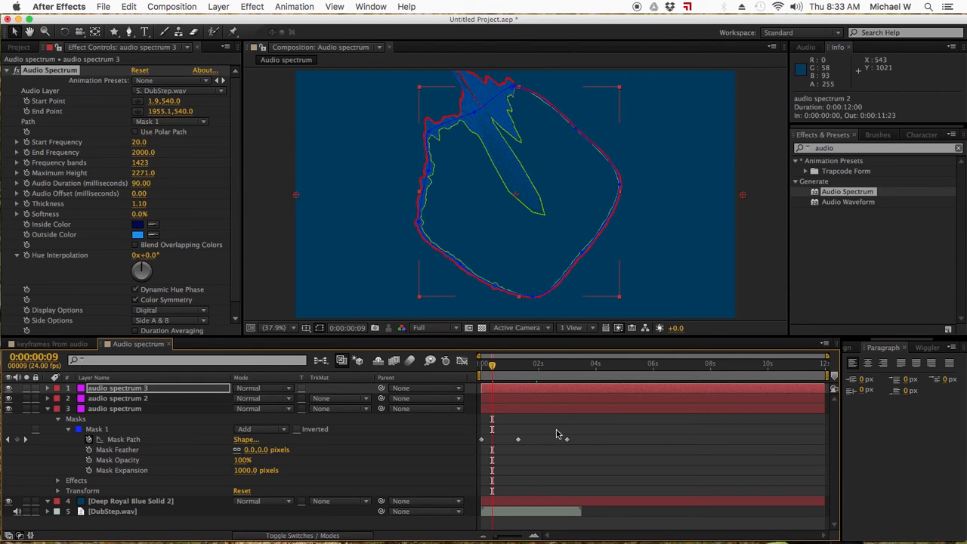
left_click_drag(491, 367, 538, 368)
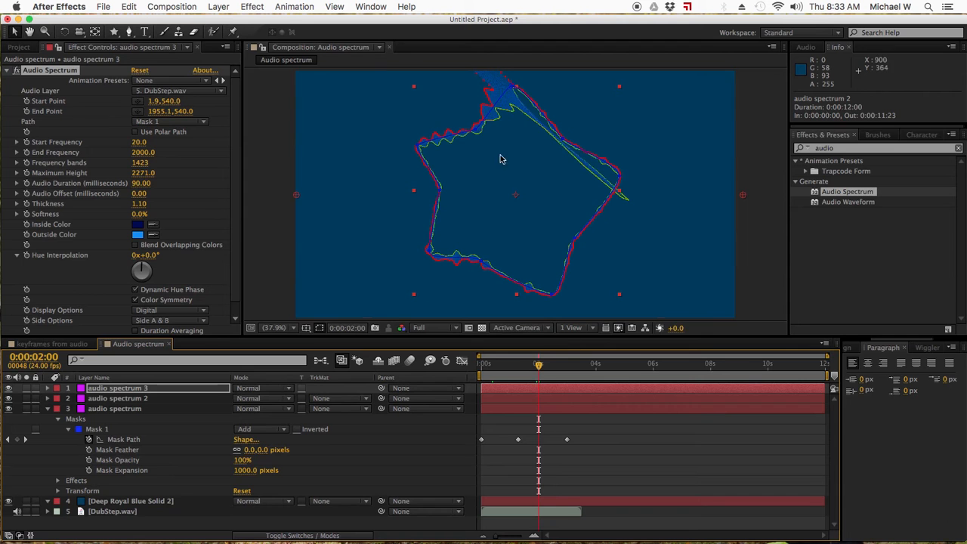
Collapse the audio spectrum layer's properties and add a text layer reading "M" to the composition.
left_click(49, 408)
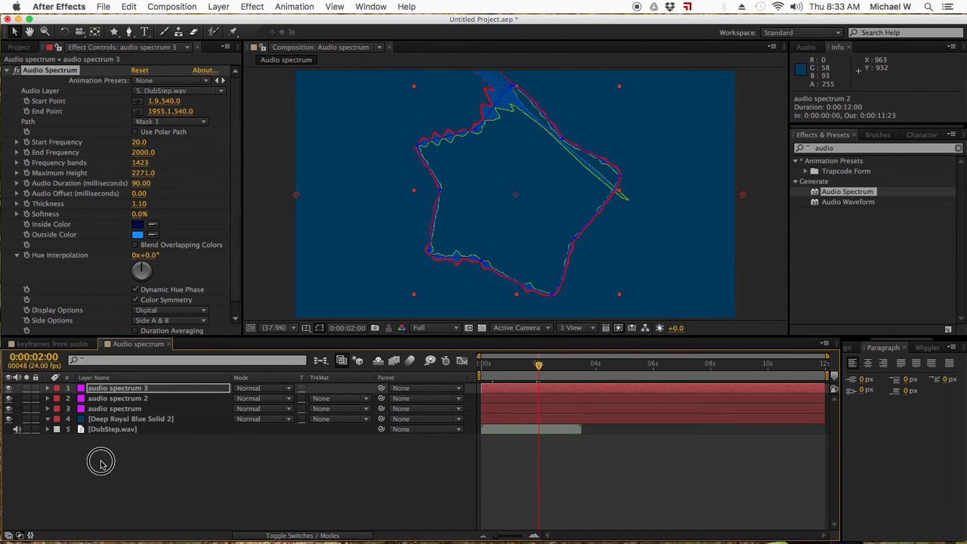
left_click(97, 520)
left_click(145, 31)
left_click(389, 196)
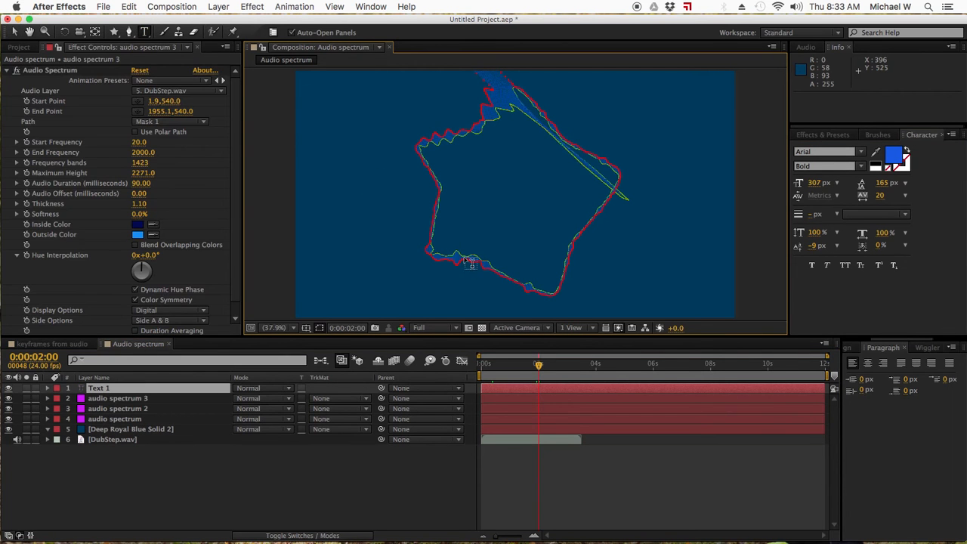
type("M")
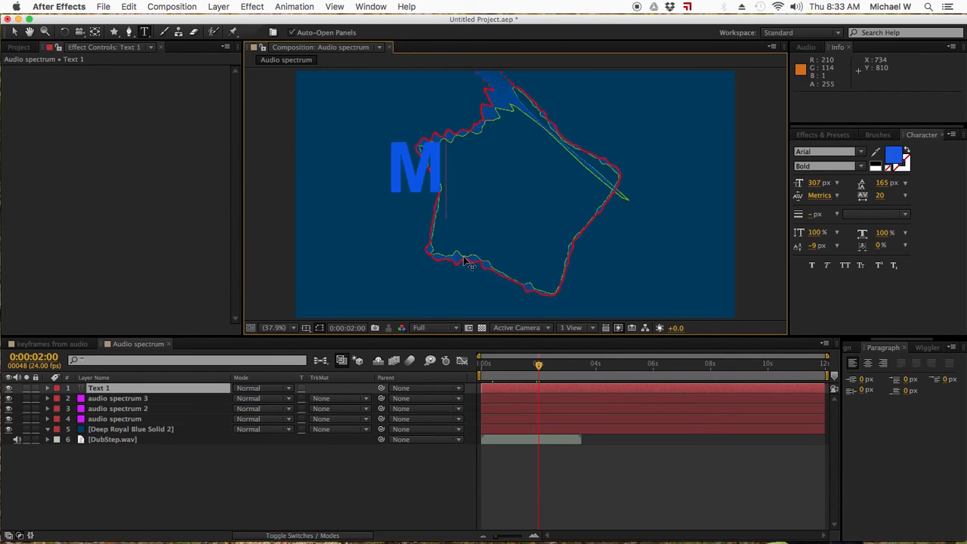
Enlarge the M and centre it over the star shape, and create masks from the text.
left_click(14, 32)
left_click(486, 218)
left_click_drag(486, 217, 548, 247)
left_click_drag(527, 126, 564, 183)
right_click(89, 388)
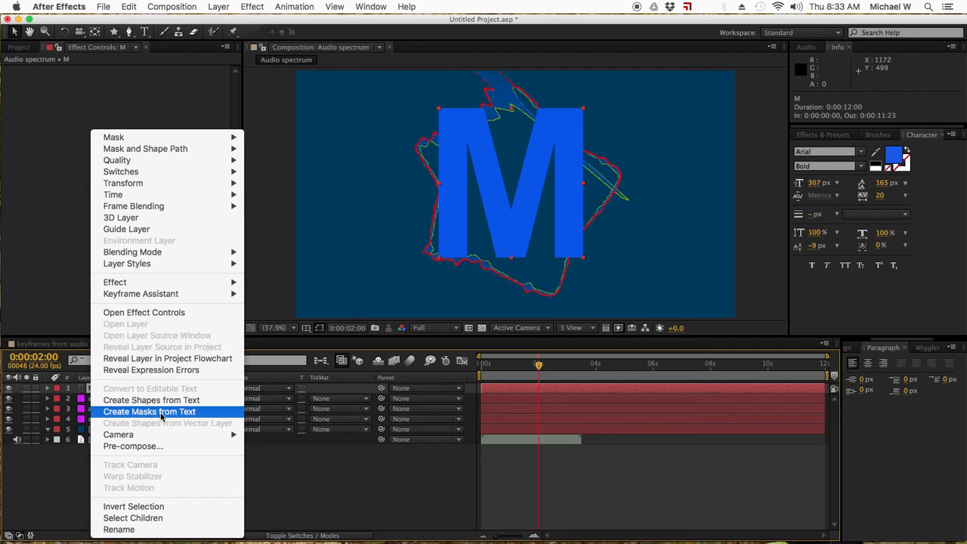
left_click(165, 412)
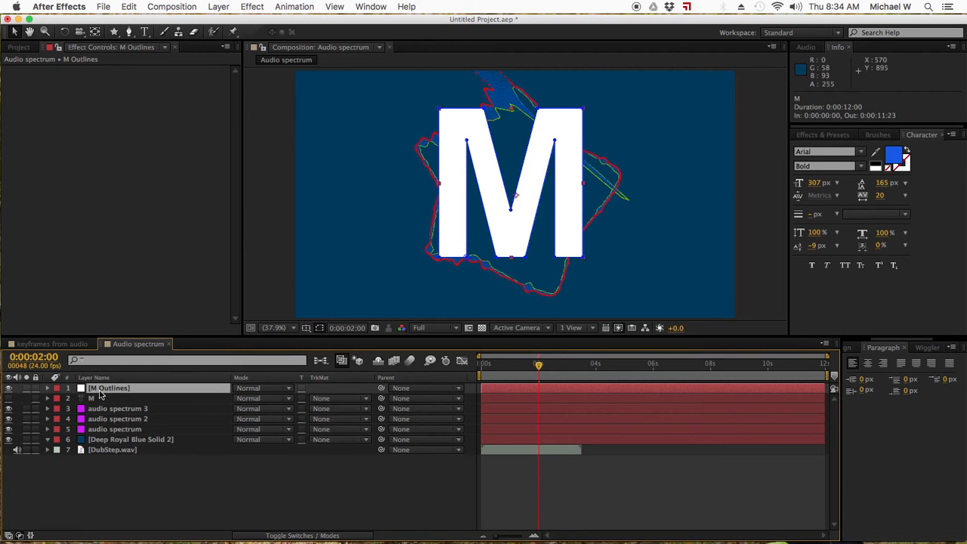
Keyframe and copy the Mask Path of the M Outlines layer, and delete that layer.
left_click(52, 390)
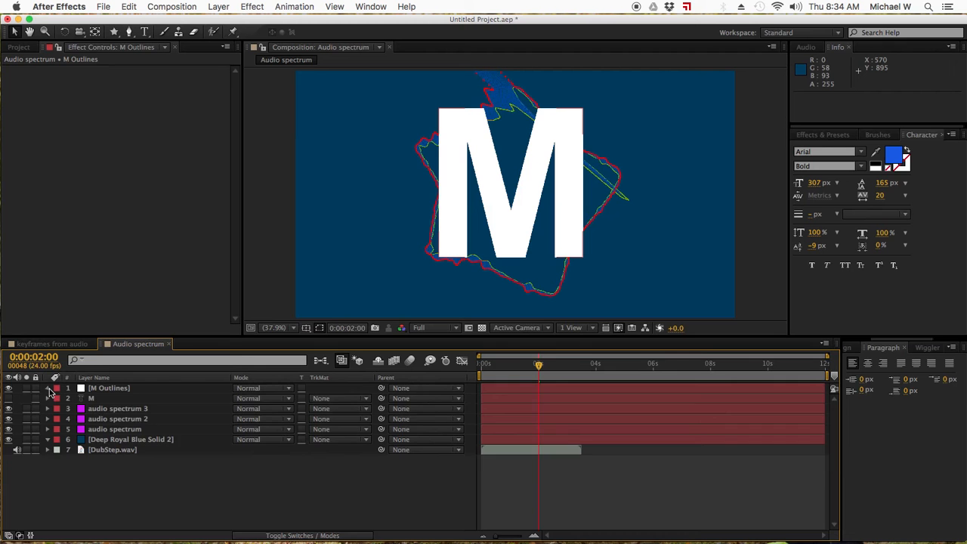
left_click(48, 389)
left_click(58, 398)
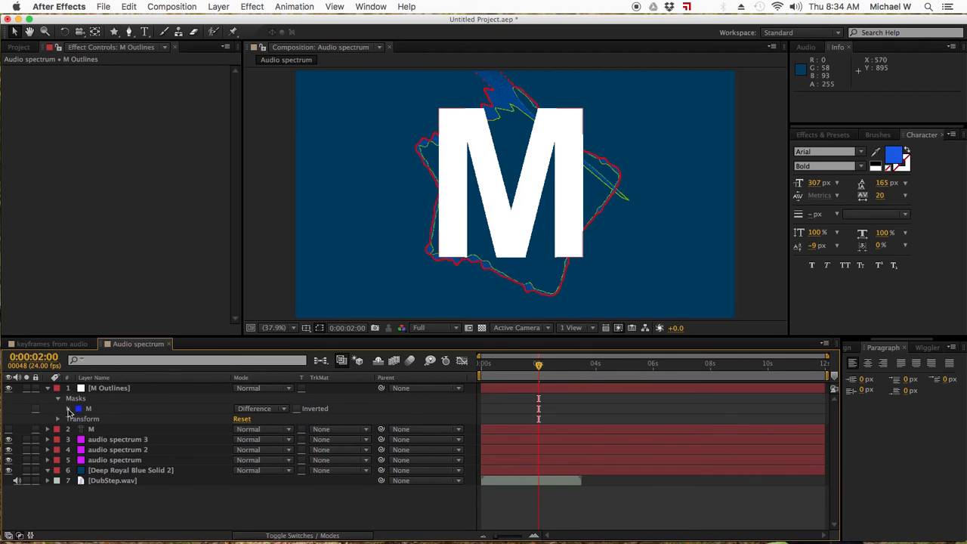
left_click(68, 410)
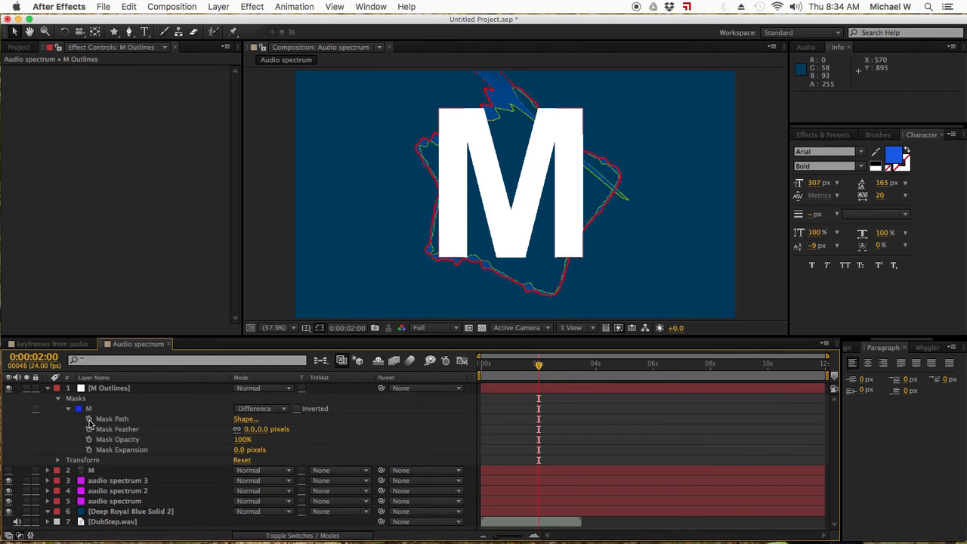
left_click(89, 419)
key("super+c")
left_click(113, 390)
key("Delete")
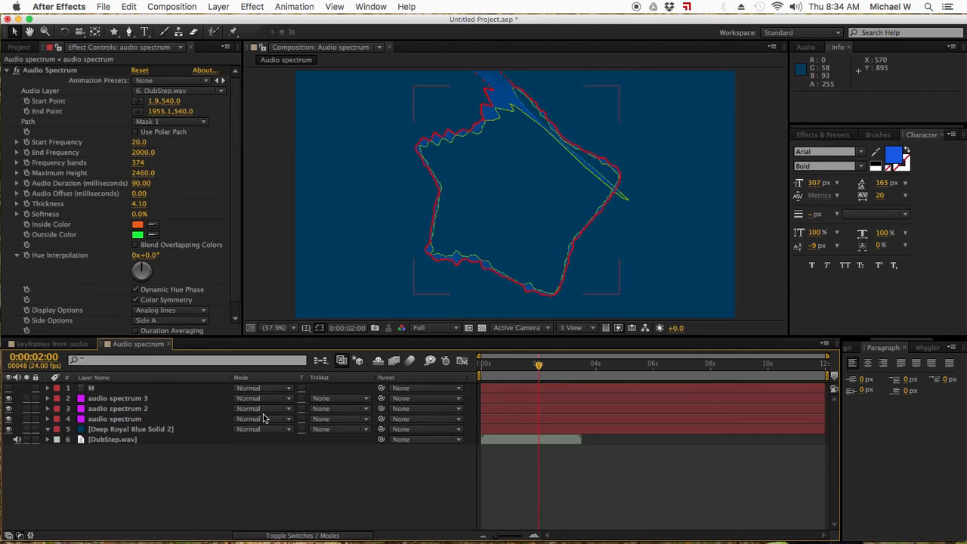
Add a Mask Path keyframe to audio spectrum 3 at 0:00:00:13 and paste the copied M path into it.
left_click(117, 398)
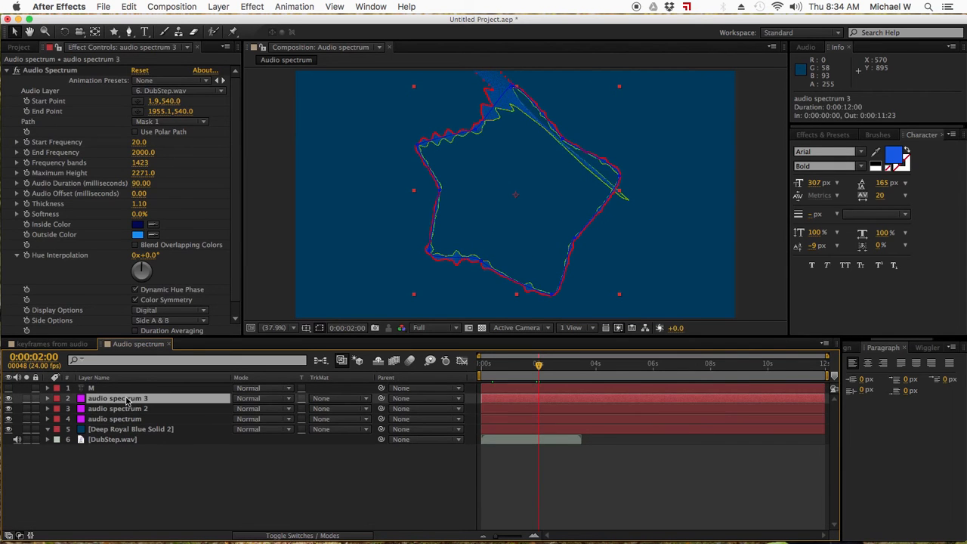
key("m")
left_click_drag(541, 372, 497, 376)
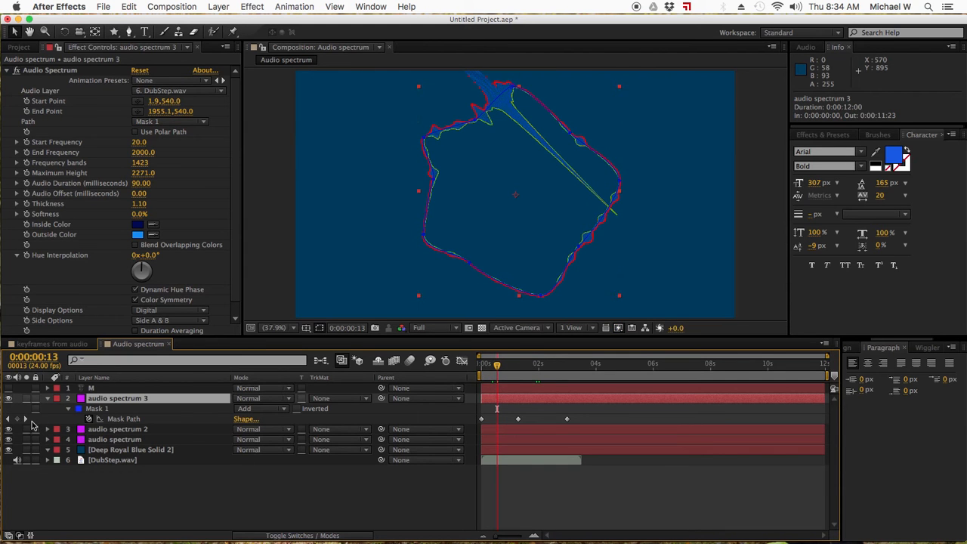
left_click(349, 420)
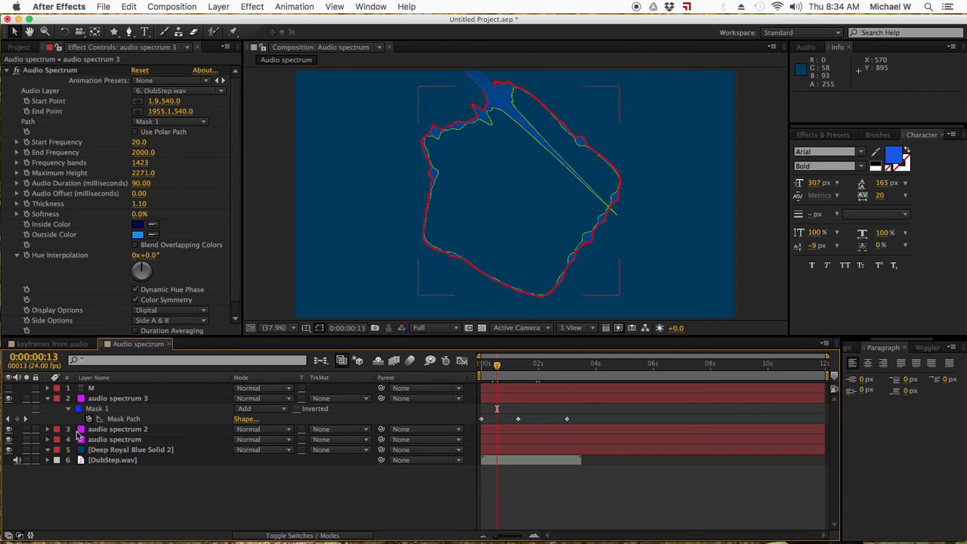
left_click(17, 418)
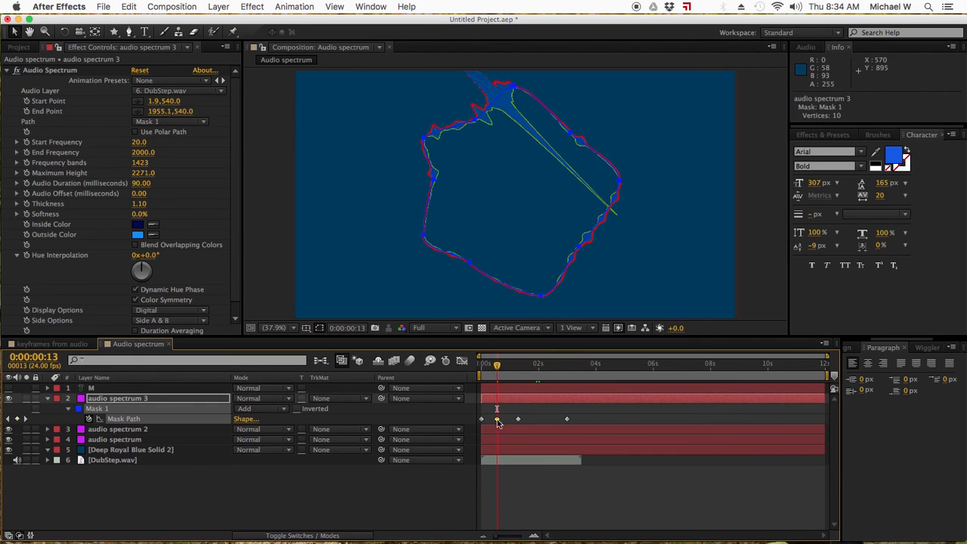
key("super+v")
Add another Mask Path keyframe to audio spectrum 3 at 0:00:02:01 and paste the M path there.
left_click(496, 364)
left_click_drag(496, 363, 540, 367)
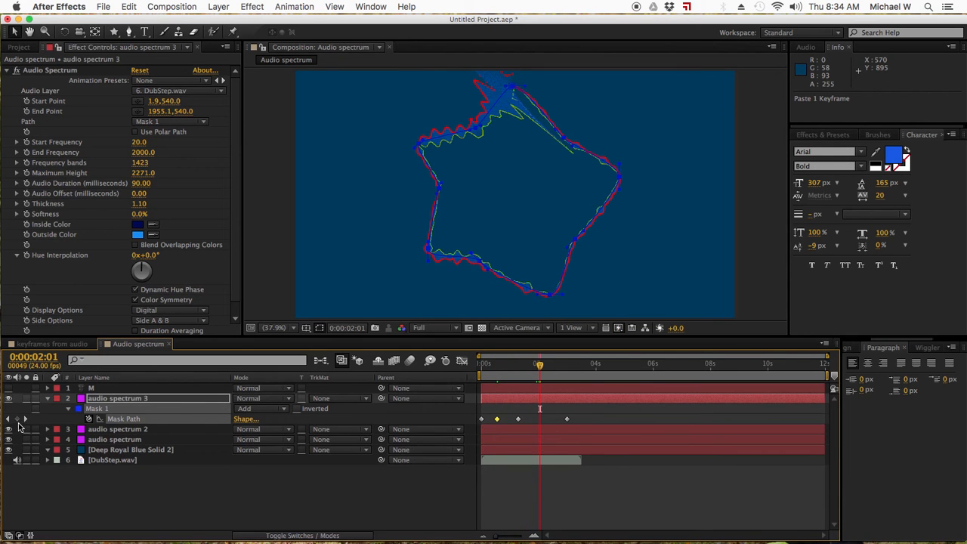
left_click(19, 424)
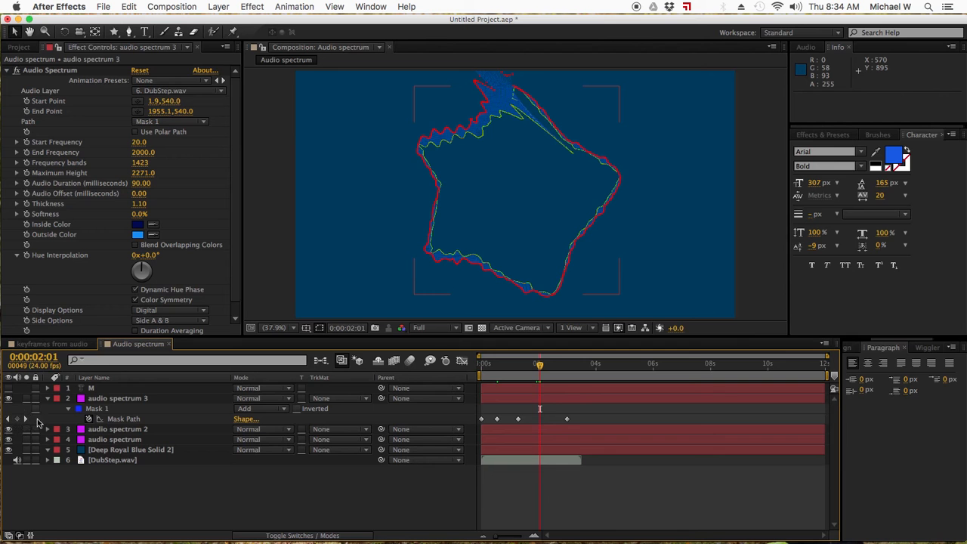
left_click(16, 418)
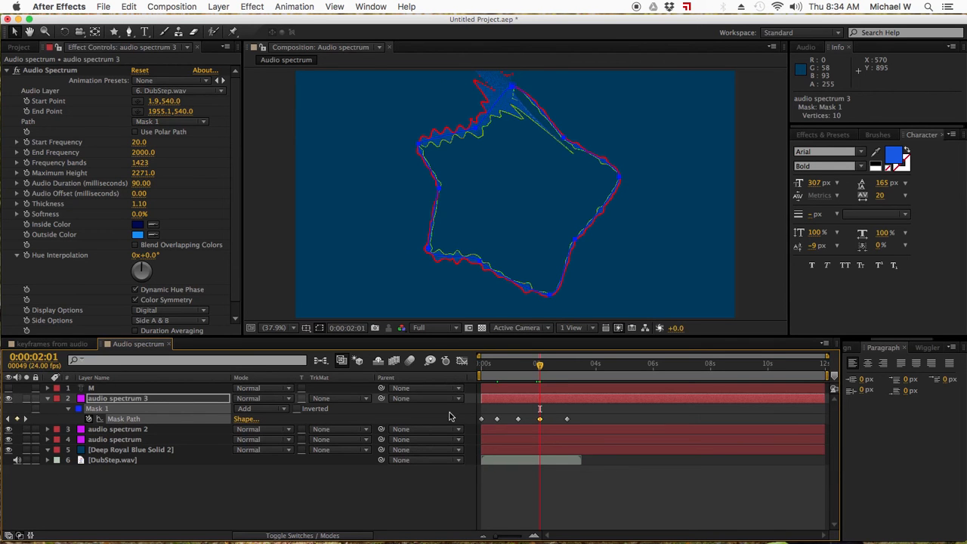
key("super+v")
Scrub between the two M keyframes to review how audio spectrum 3's path morphs.
left_click_drag(539, 367, 495, 368)
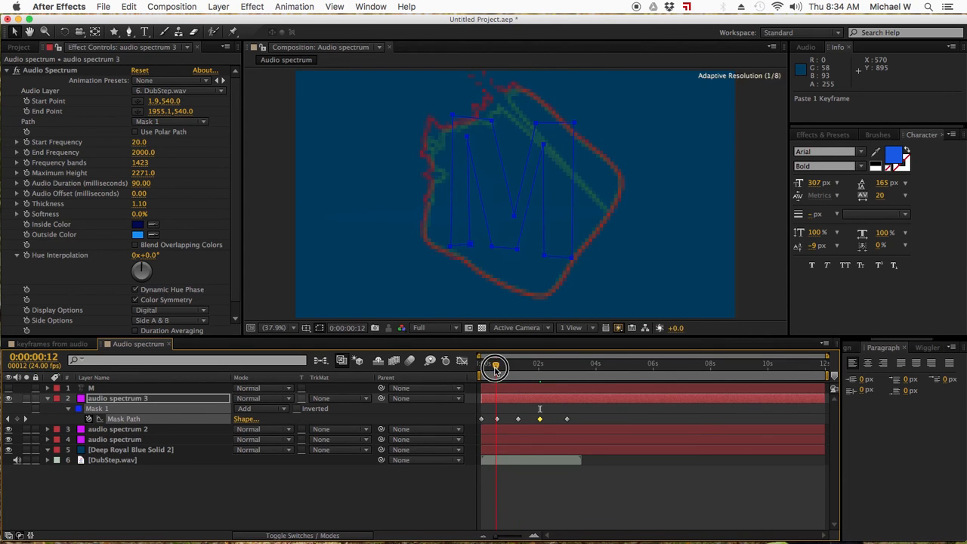
left_click(555, 493)
left_click_drag(497, 367, 543, 368)
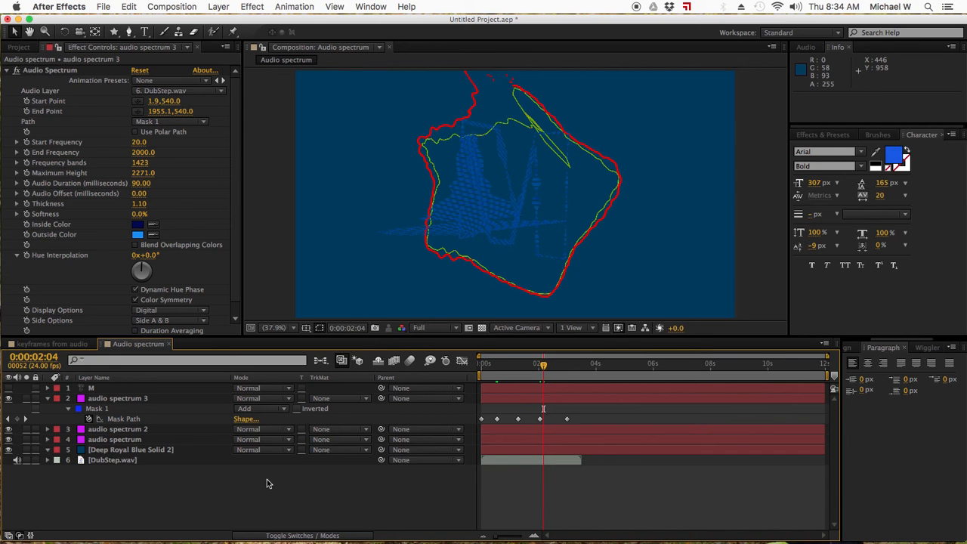
Save the project as Week09.aep in the Week_09 folder inside ~2016_DCCC.
key("super+s")
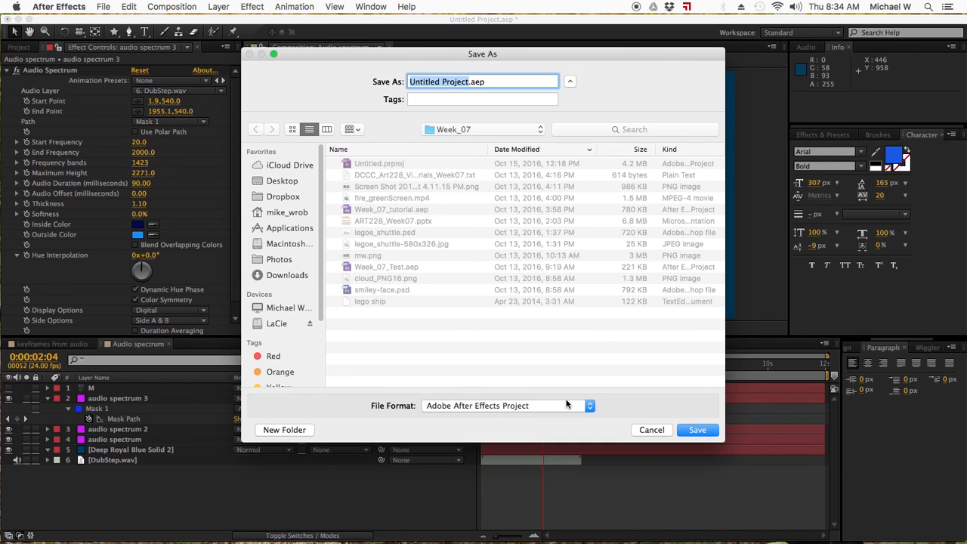
type("Week09")
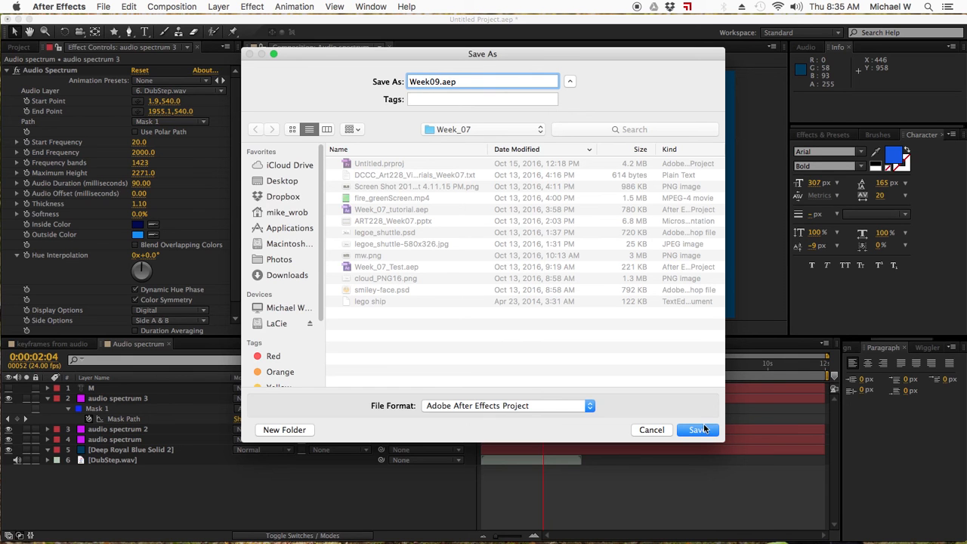
left_click(516, 129)
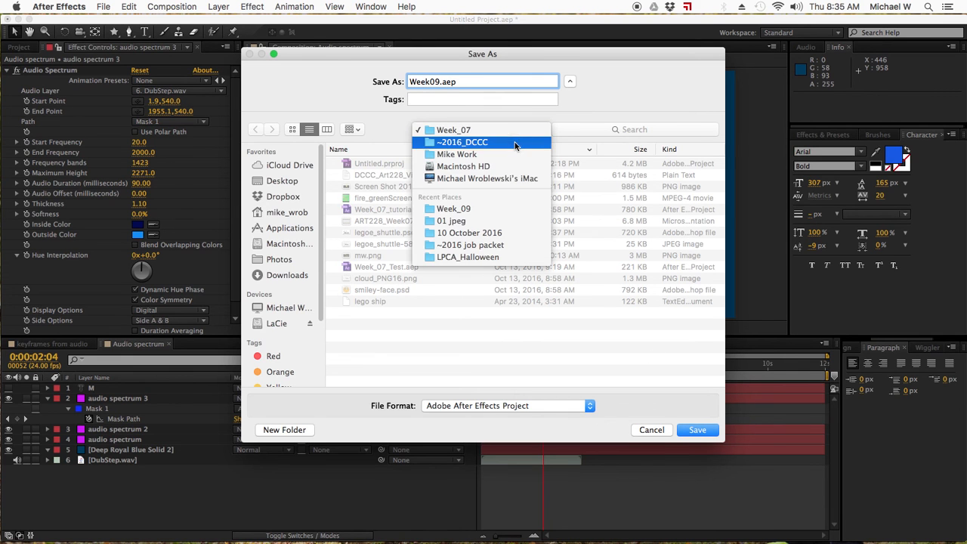
left_click(516, 142)
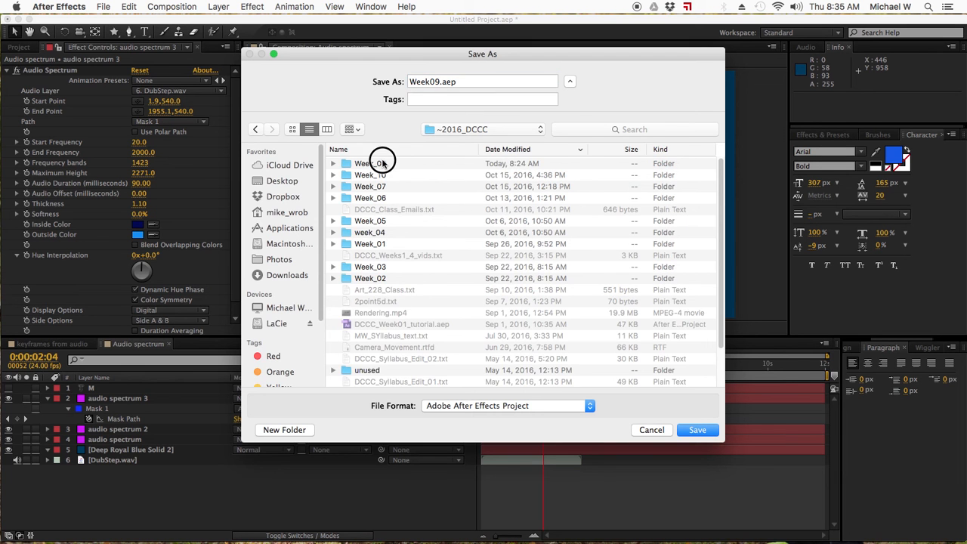
double_click(382, 163)
left_click(700, 429)
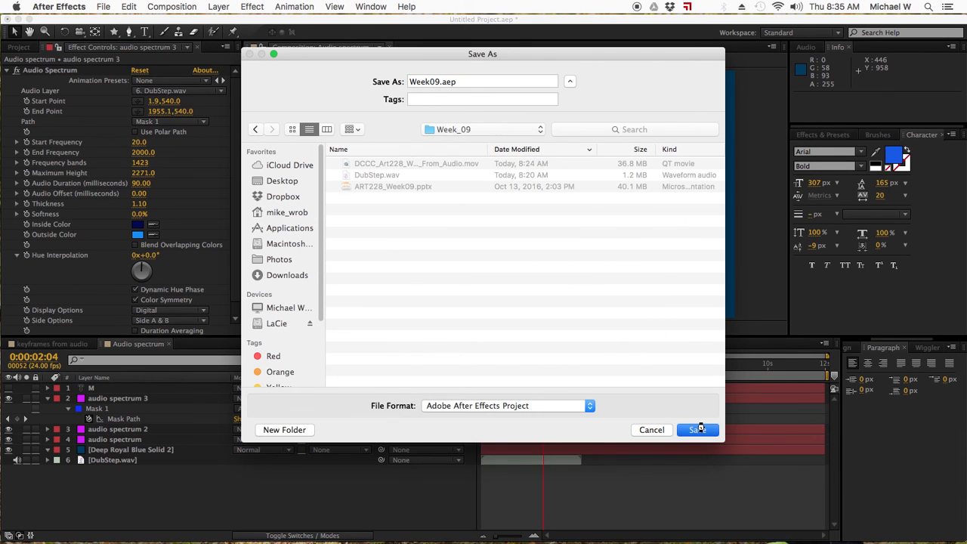